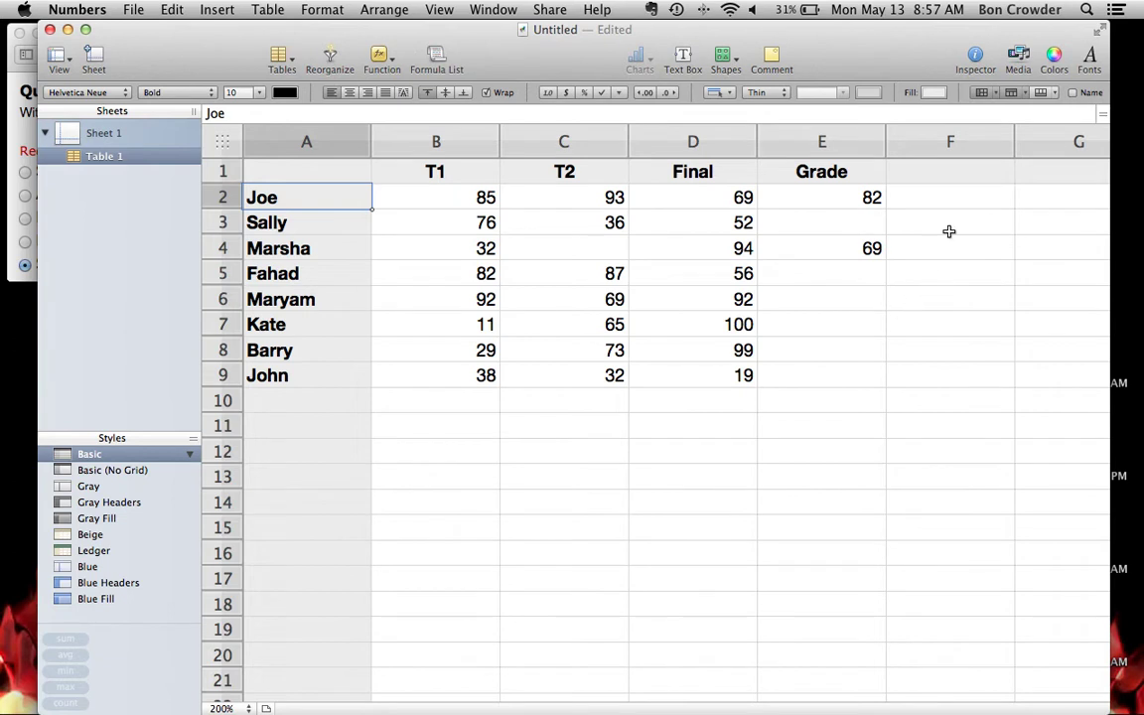
Step: Inspect Joe's AVERAGE grade formula and Marsha's custom grade formula
left_click(839, 198)
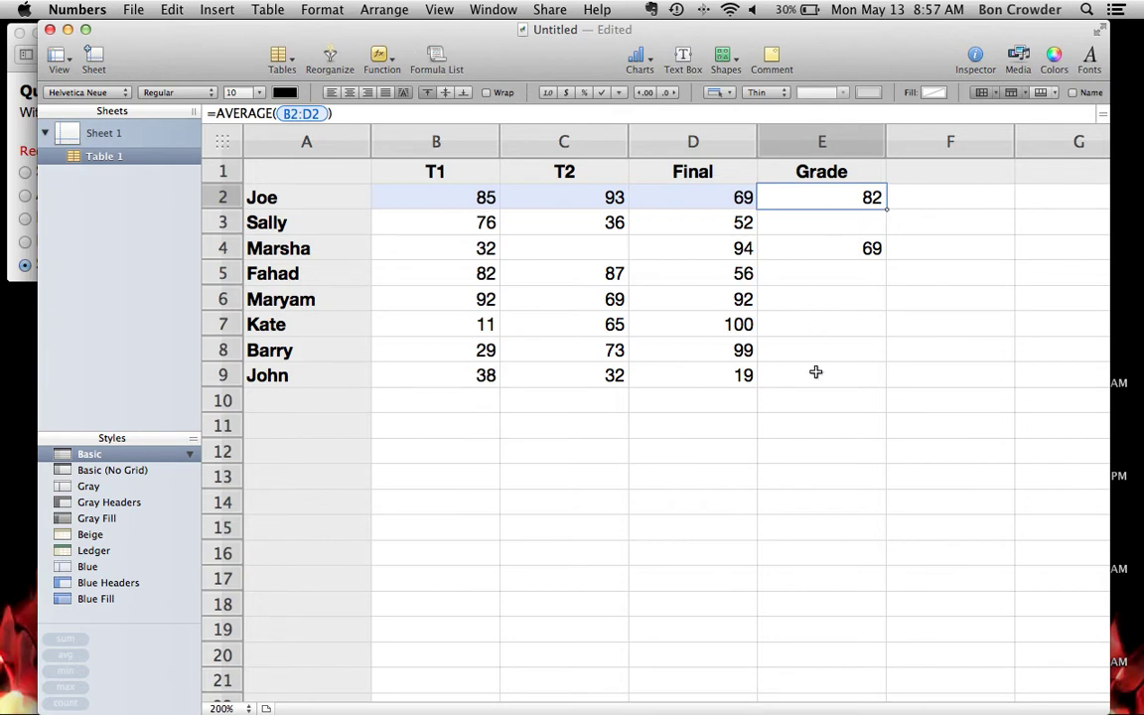
left_click(828, 247)
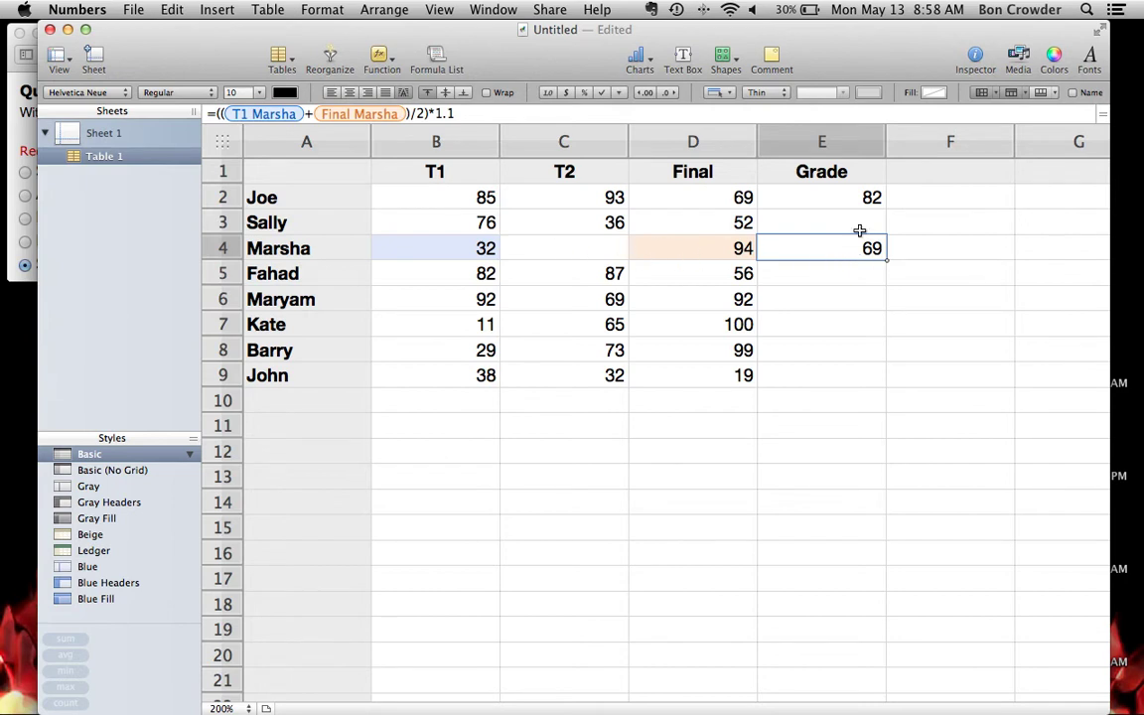
left_click(866, 194)
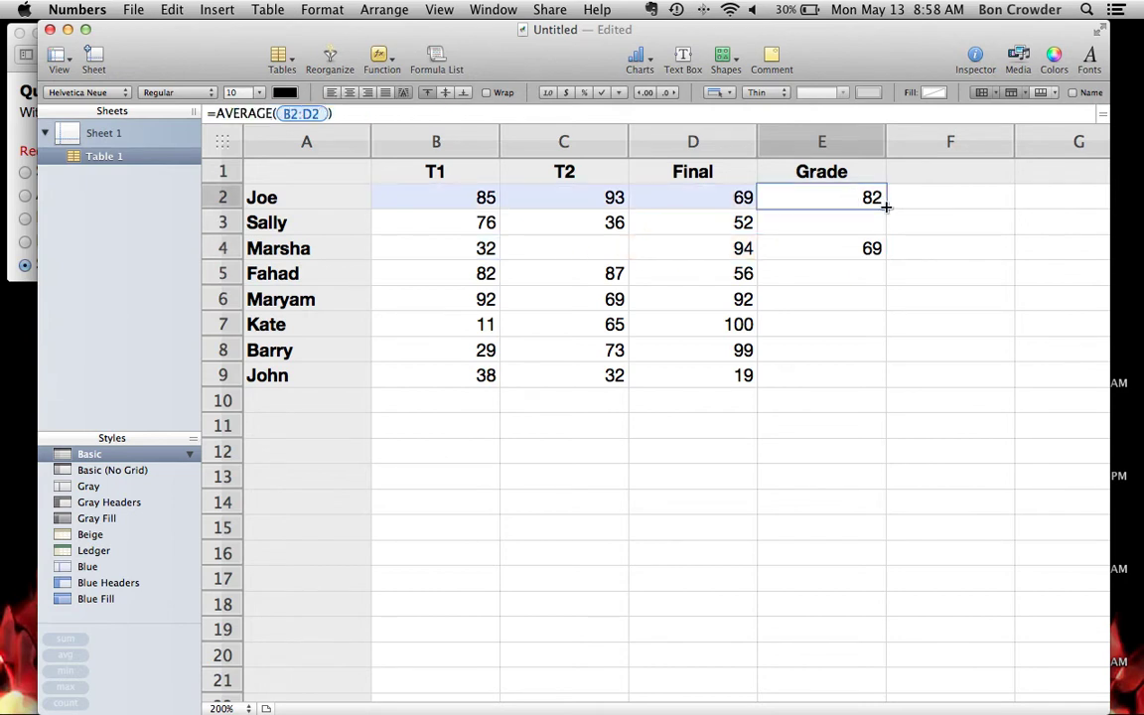
Step: Fill Joe's AVERAGE formula from E2 down to E3 so Sally's grade shows 55
left_click(890, 210)
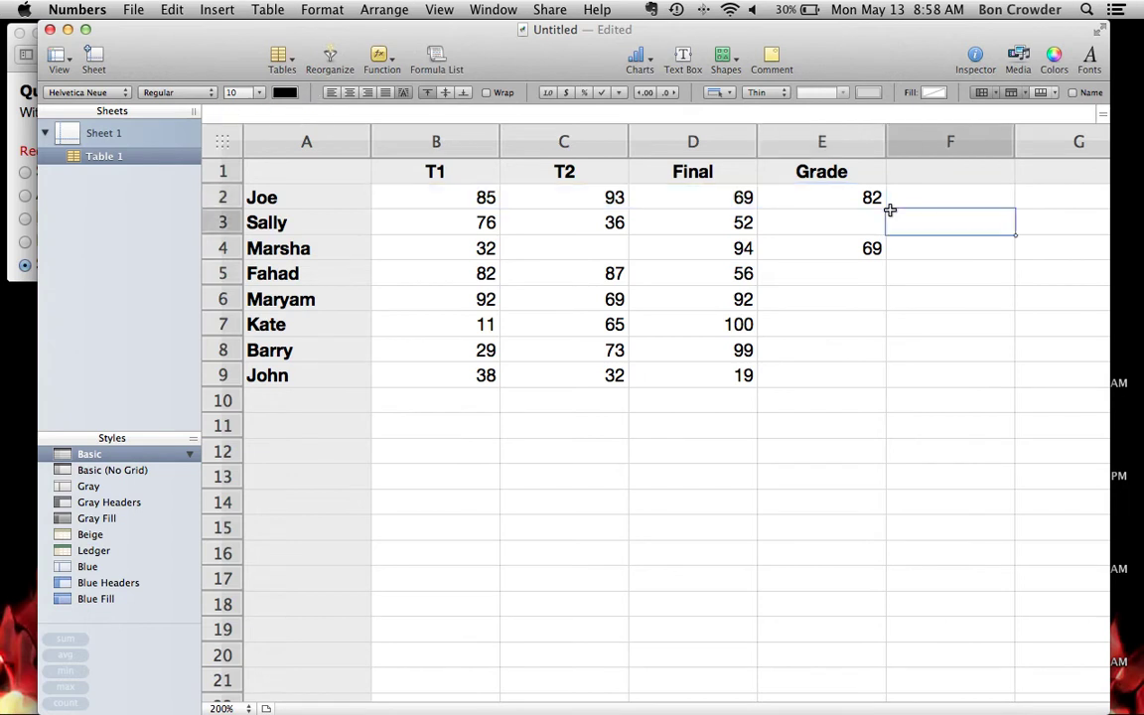
left_click(855, 197)
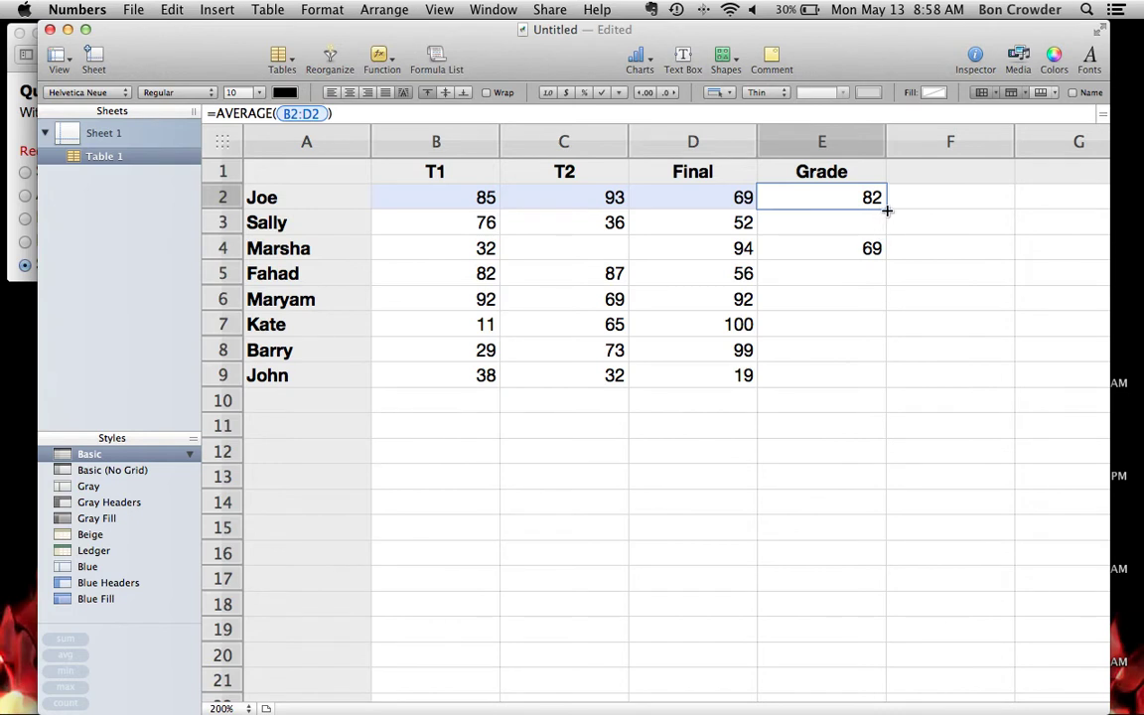
left_click_drag(887, 211, 887, 223)
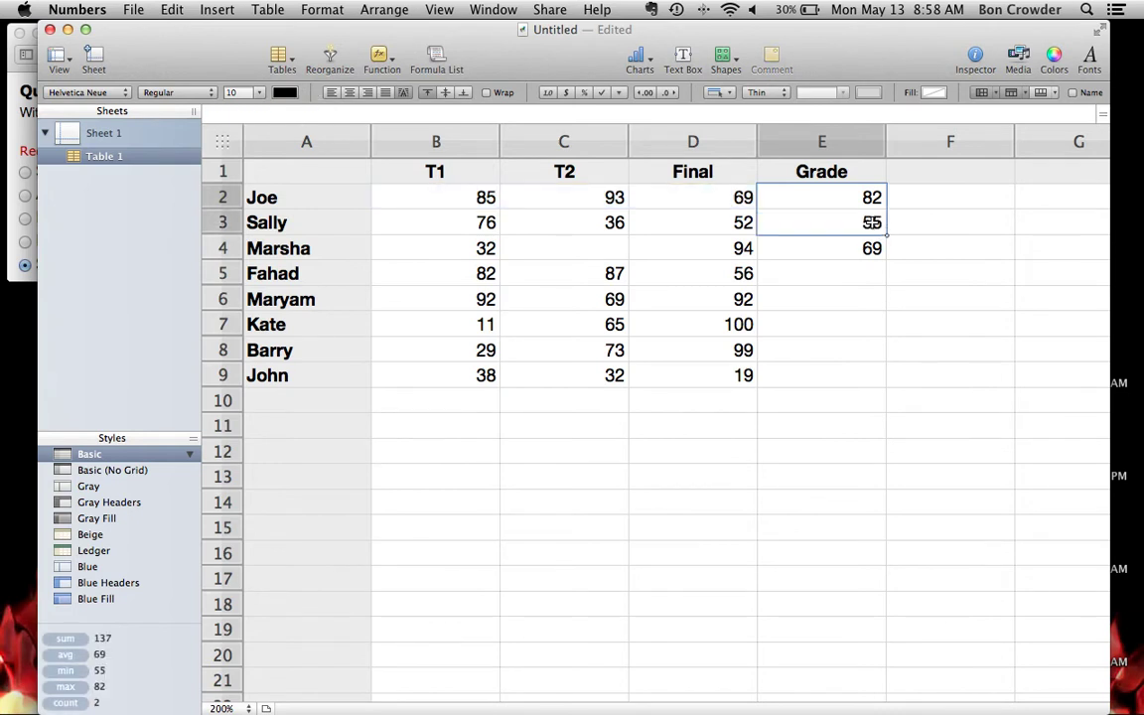
left_click(842, 222)
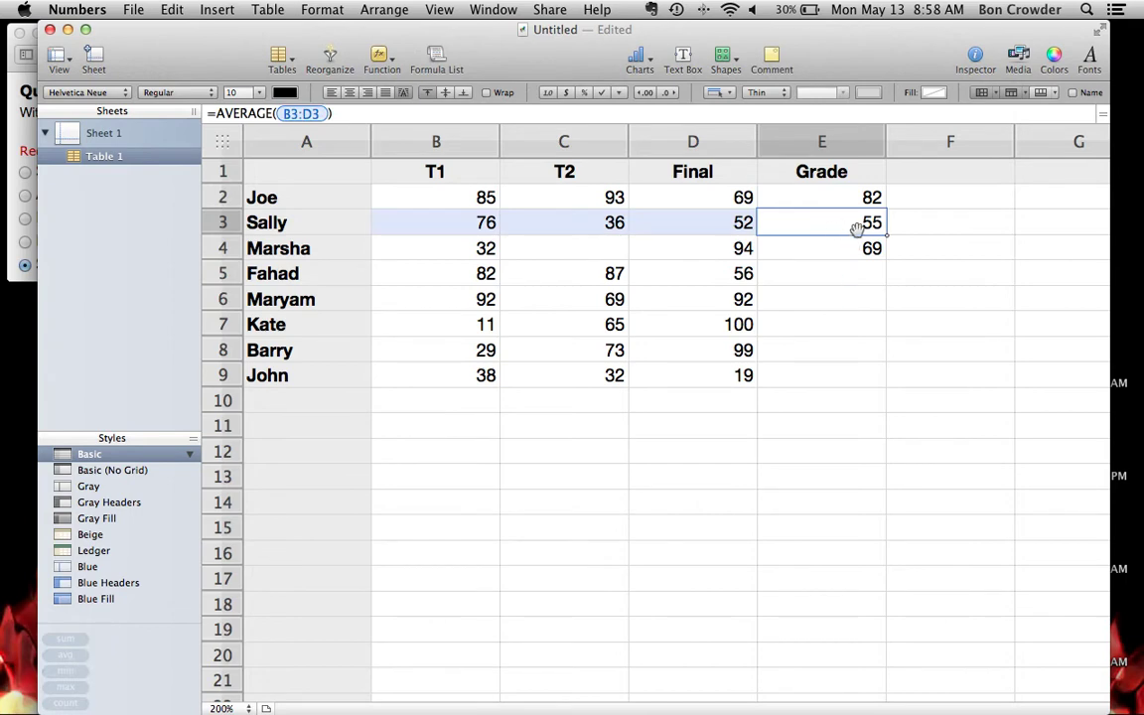
right_click(851, 233)
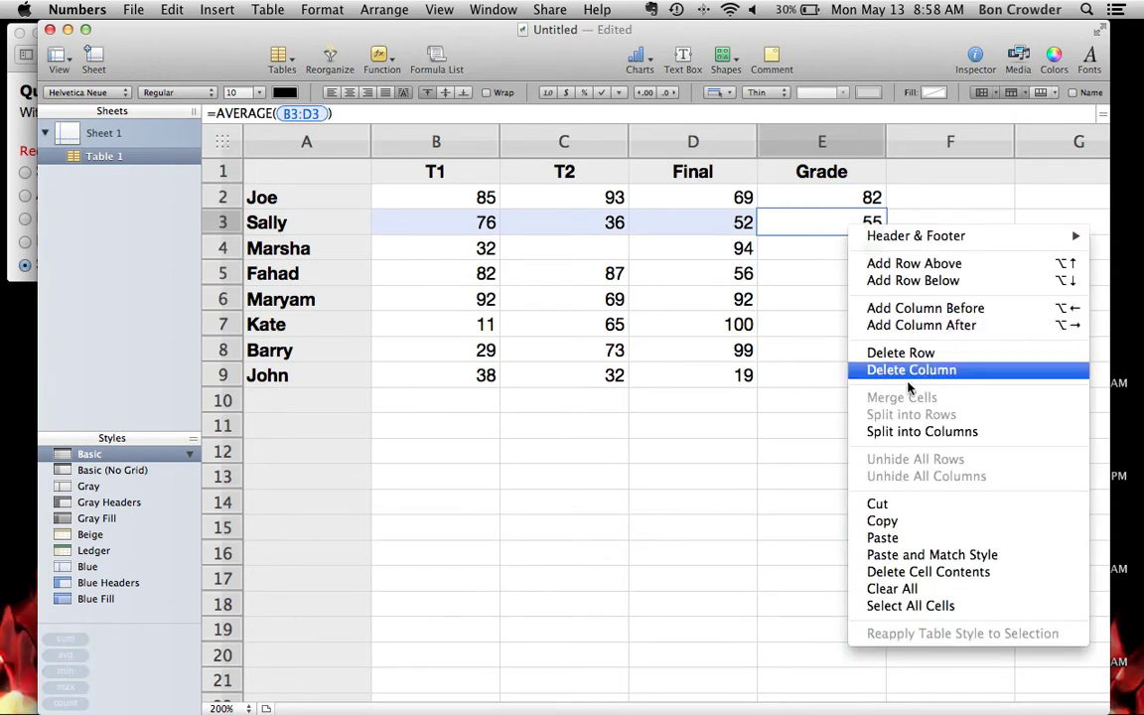
left_click(883, 520)
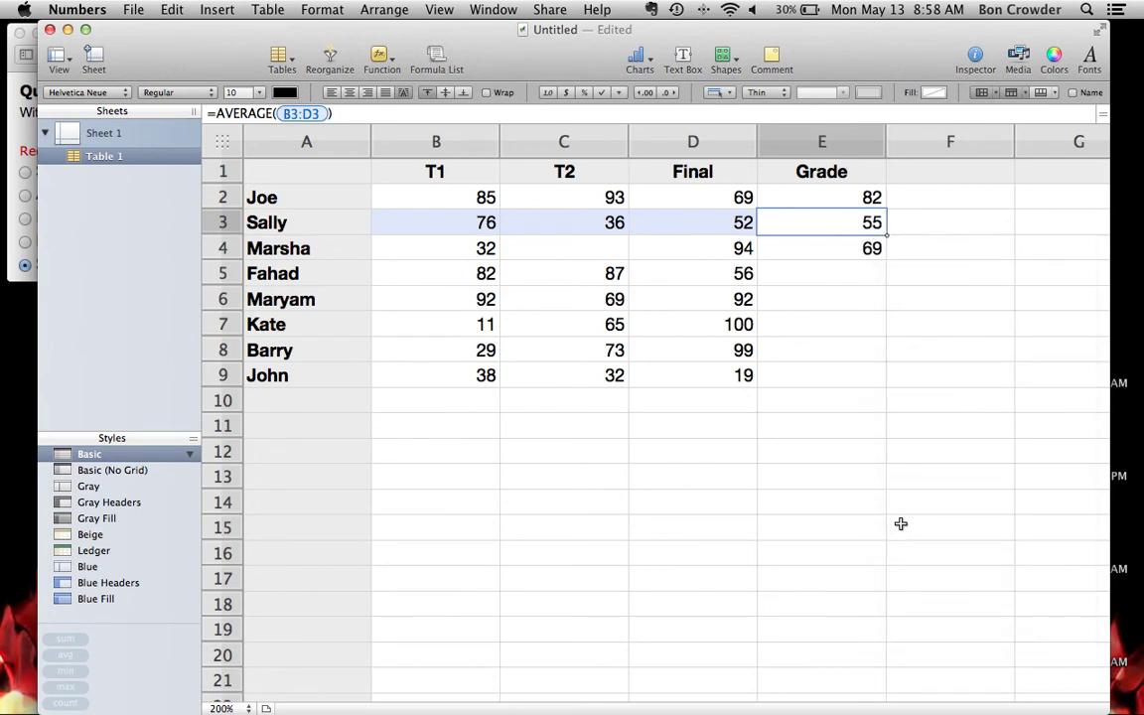
left_click(824, 276)
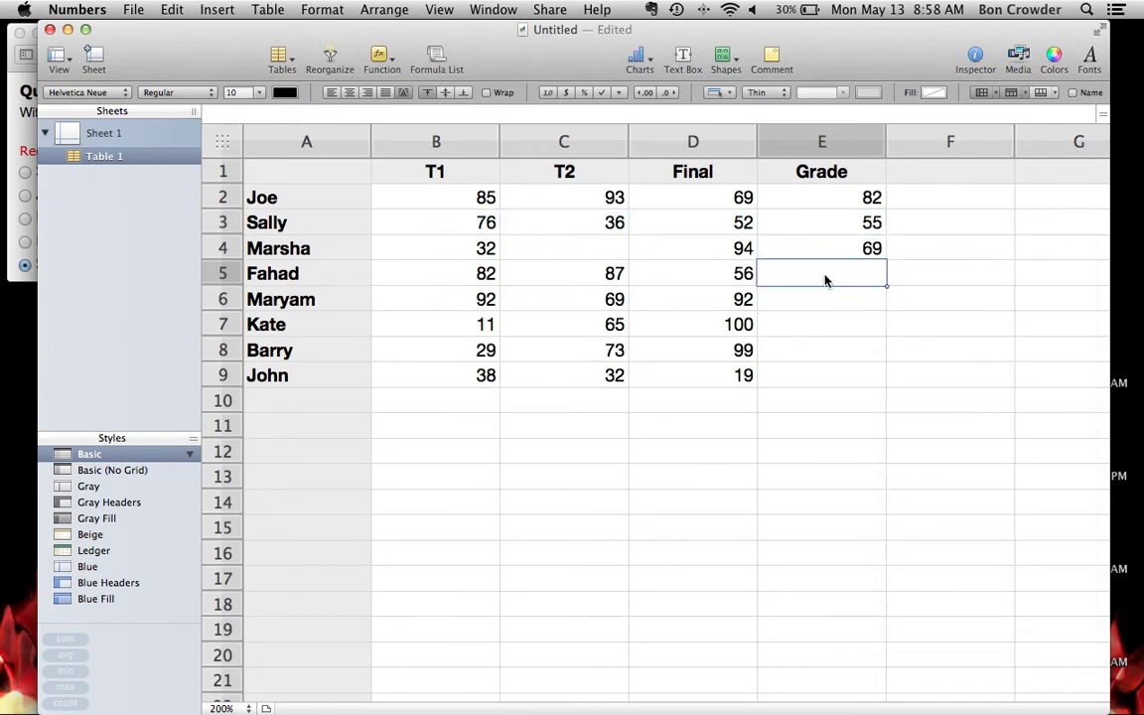
right_click(824, 275)
left_click(891, 585)
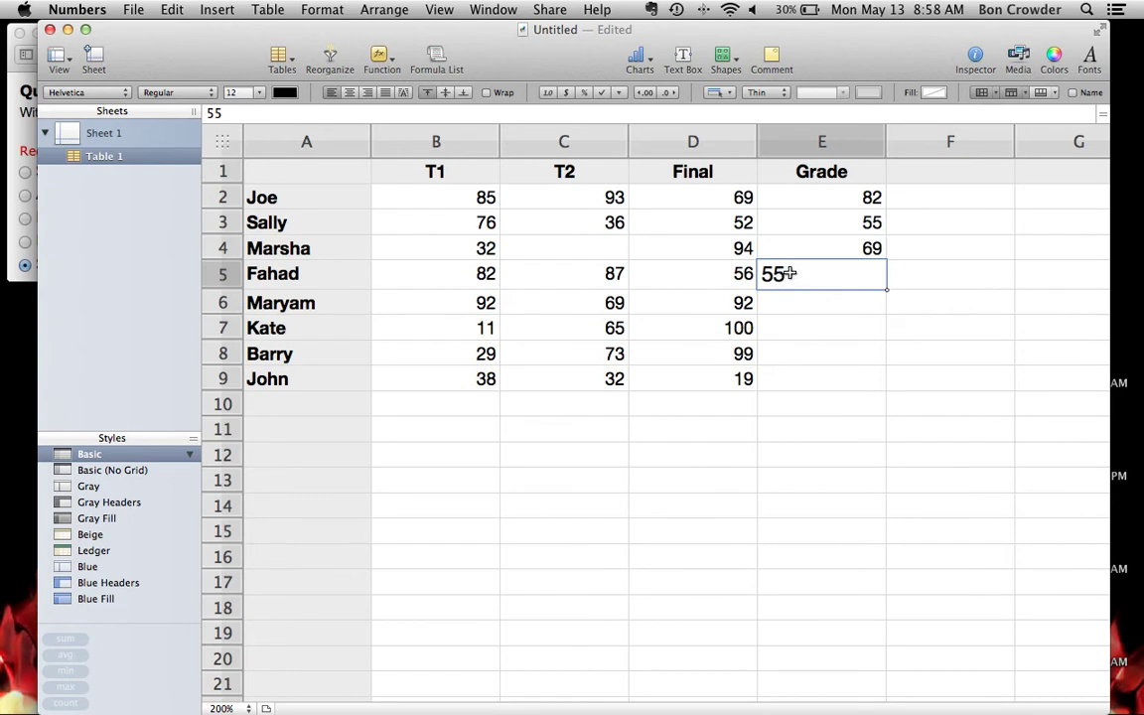
key("super+z")
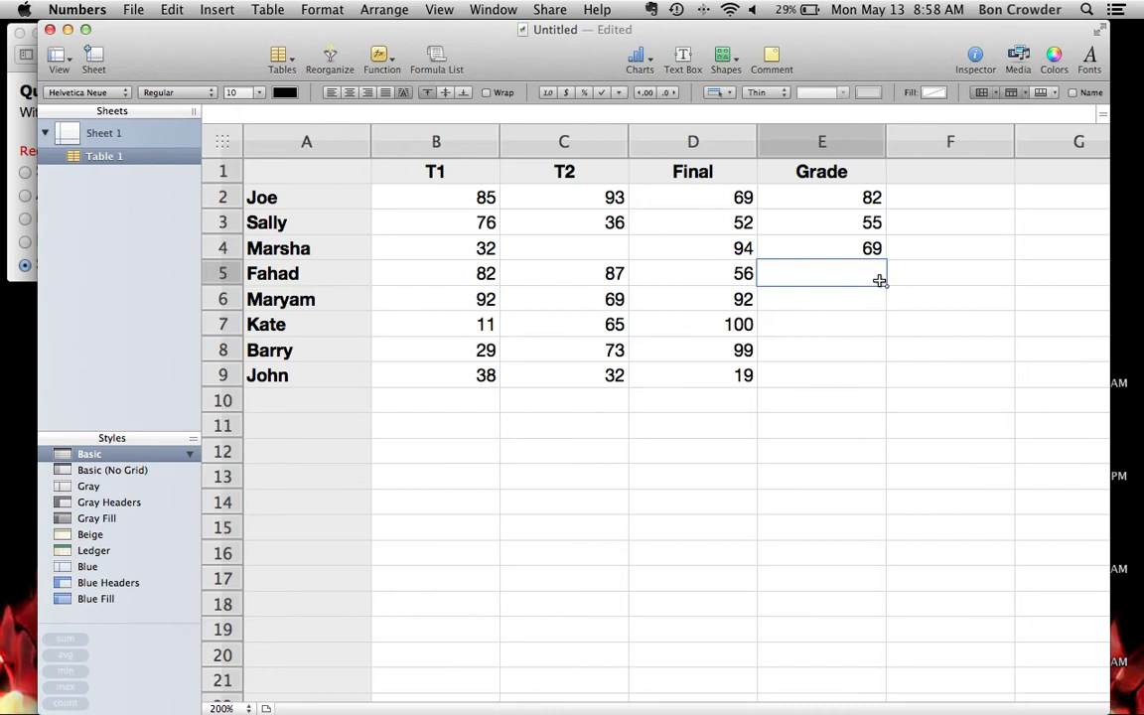
left_click(860, 222)
right_click(860, 223)
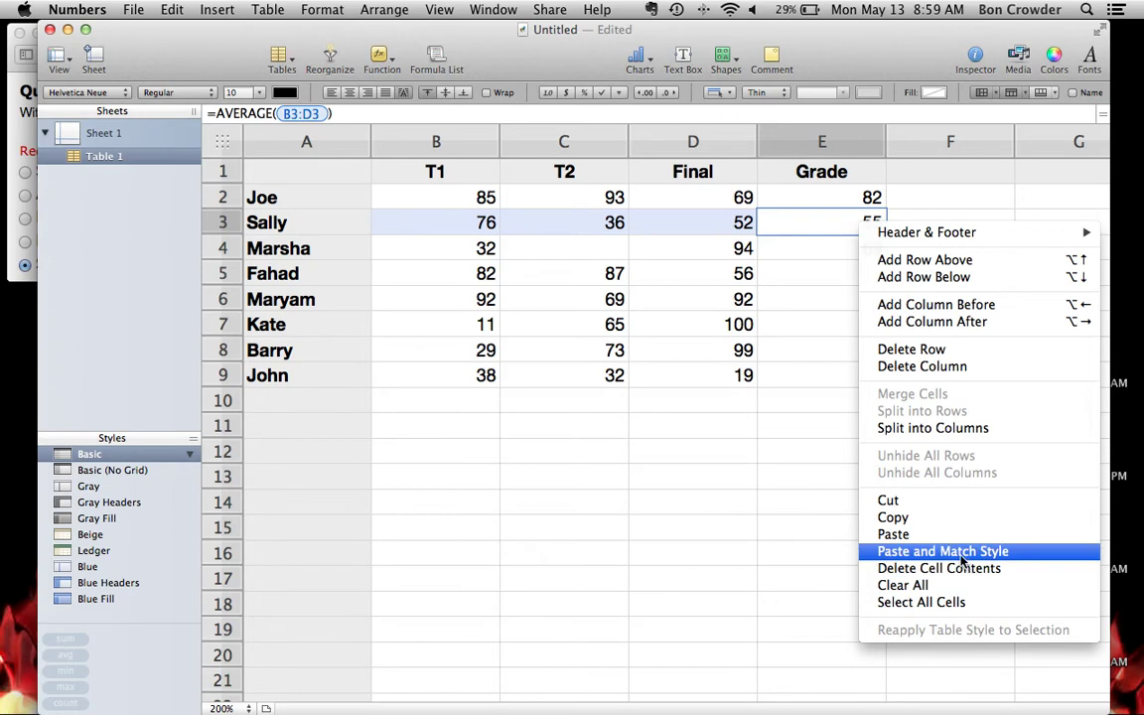
left_click(884, 518)
left_click(828, 277)
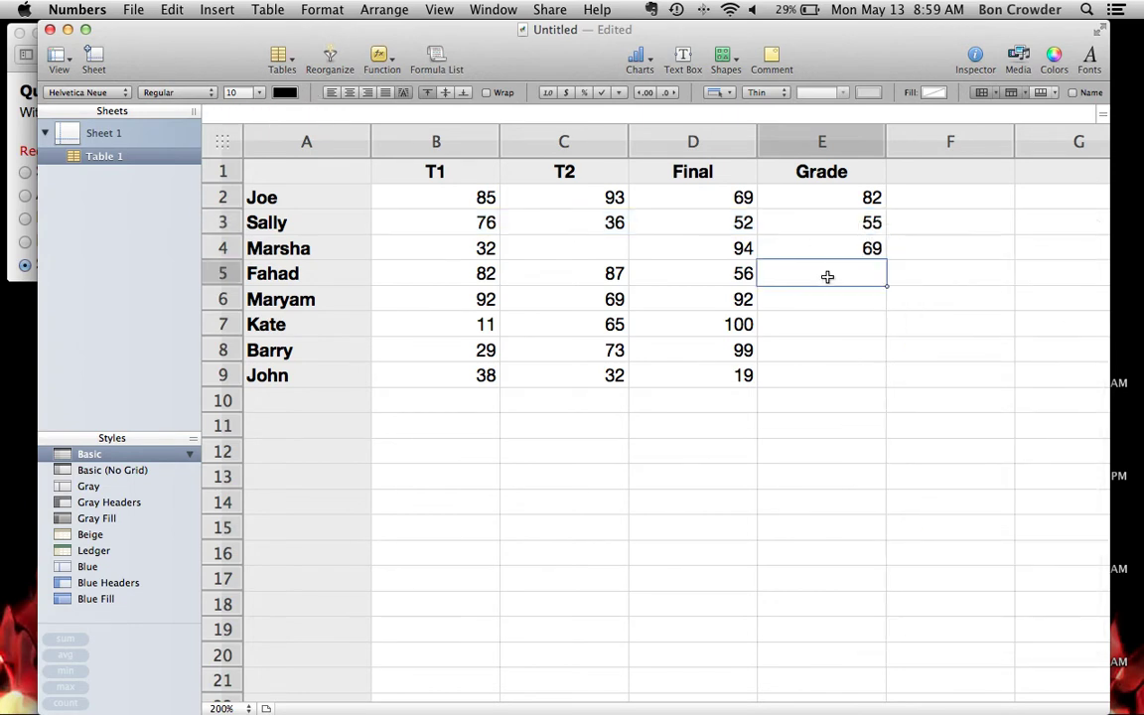
right_click(827, 278)
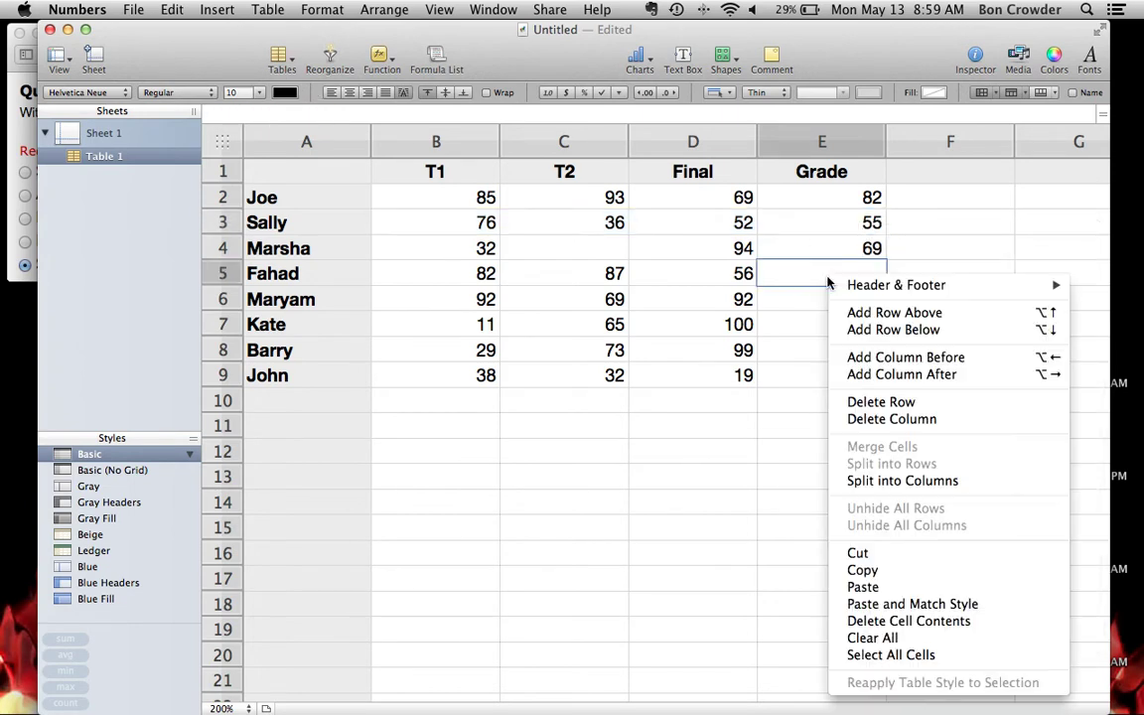
left_click(950, 604)
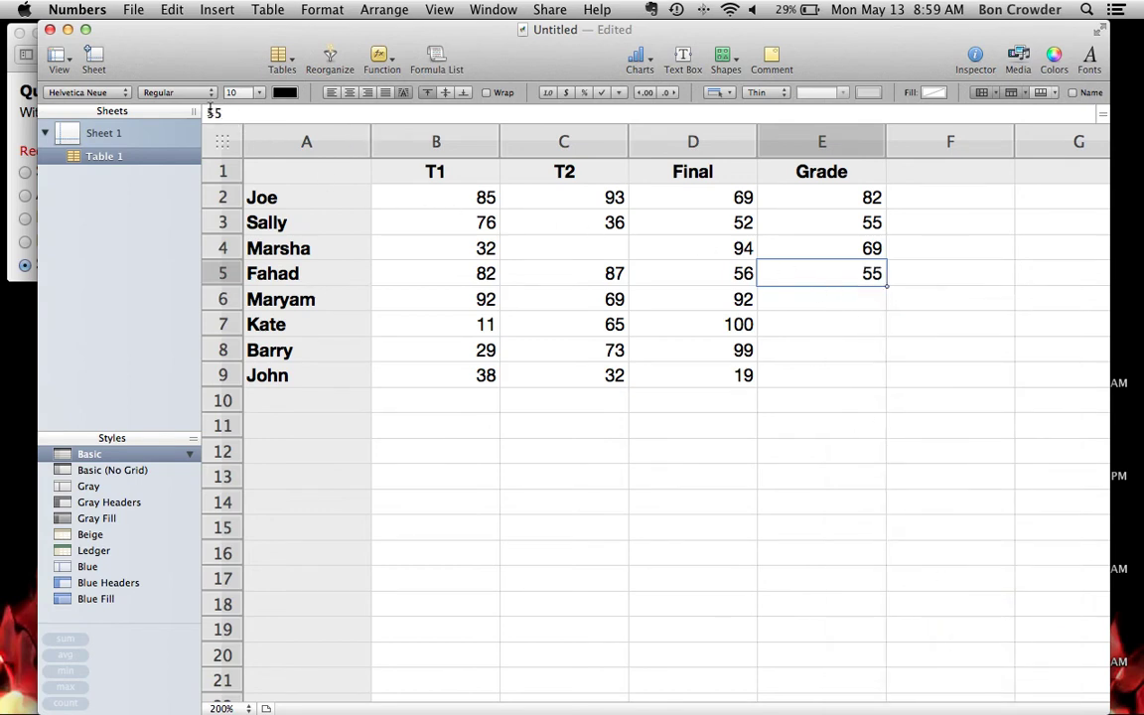
left_click(224, 112)
left_click(827, 275)
left_click(868, 304)
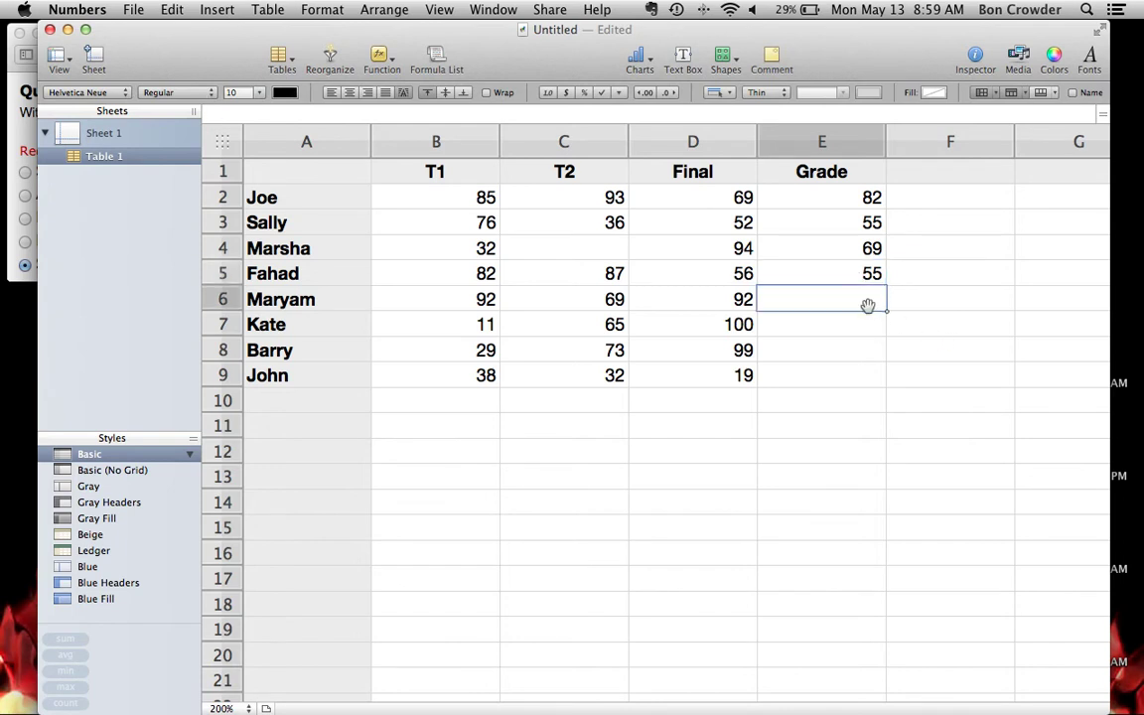
key("super+z")
left_click(865, 276)
right_click(866, 277)
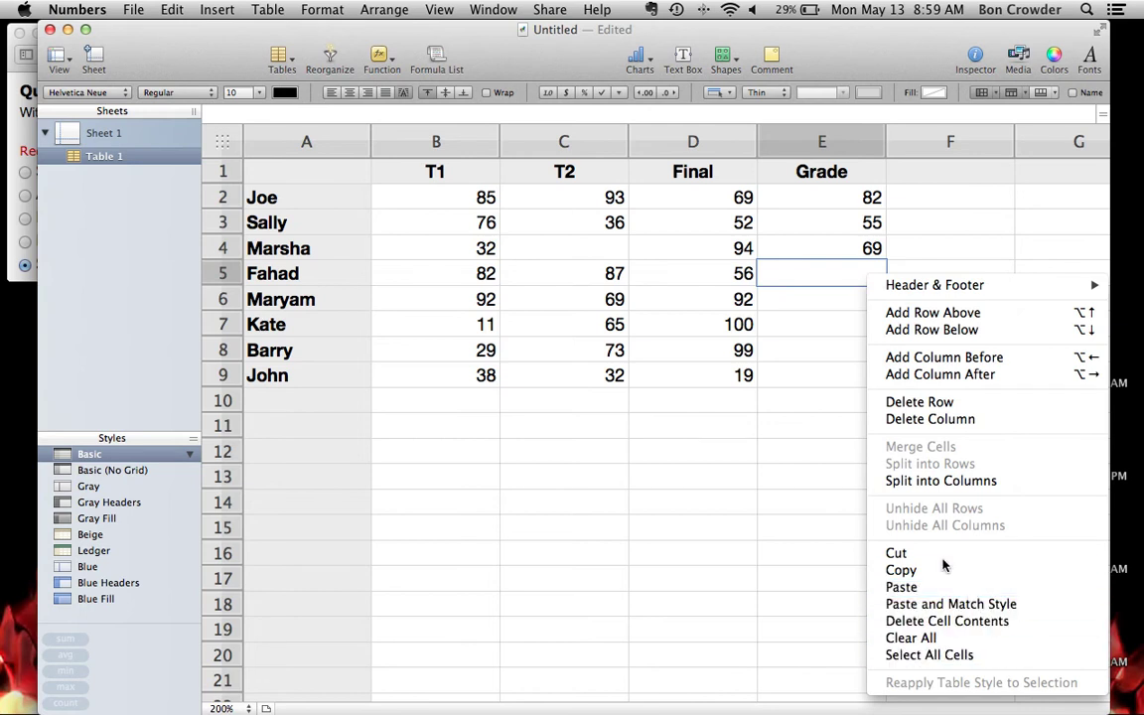
left_click(814, 290)
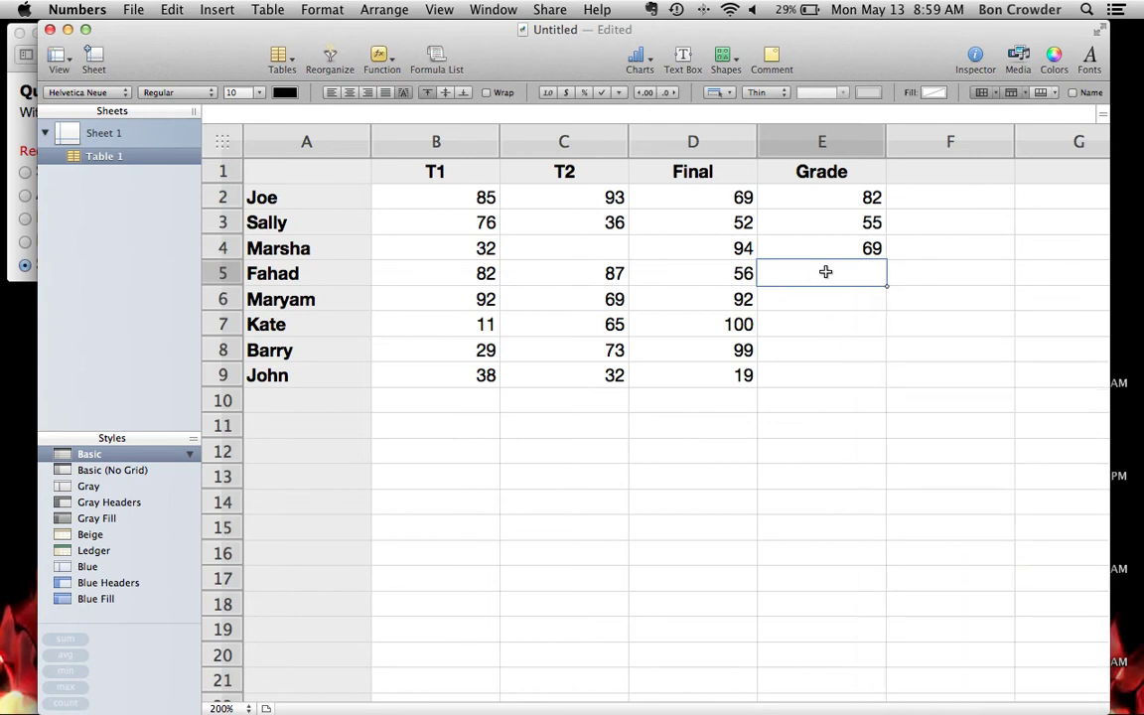
left_click(855, 222)
left_click(850, 197)
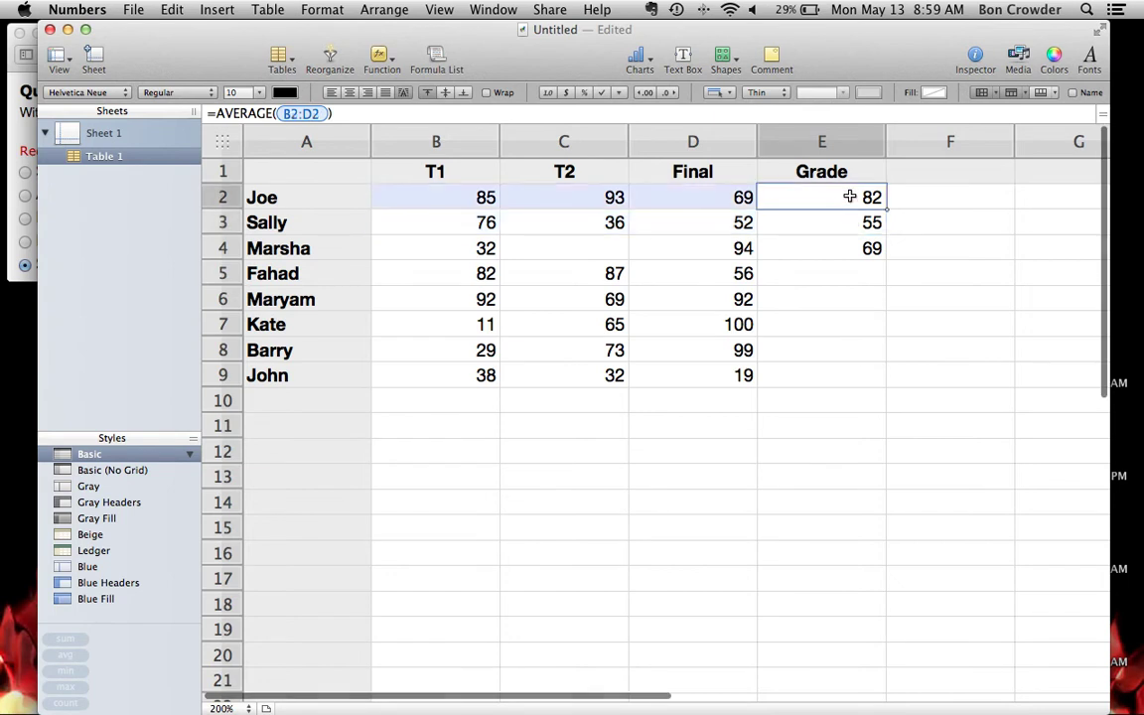
key("Down")
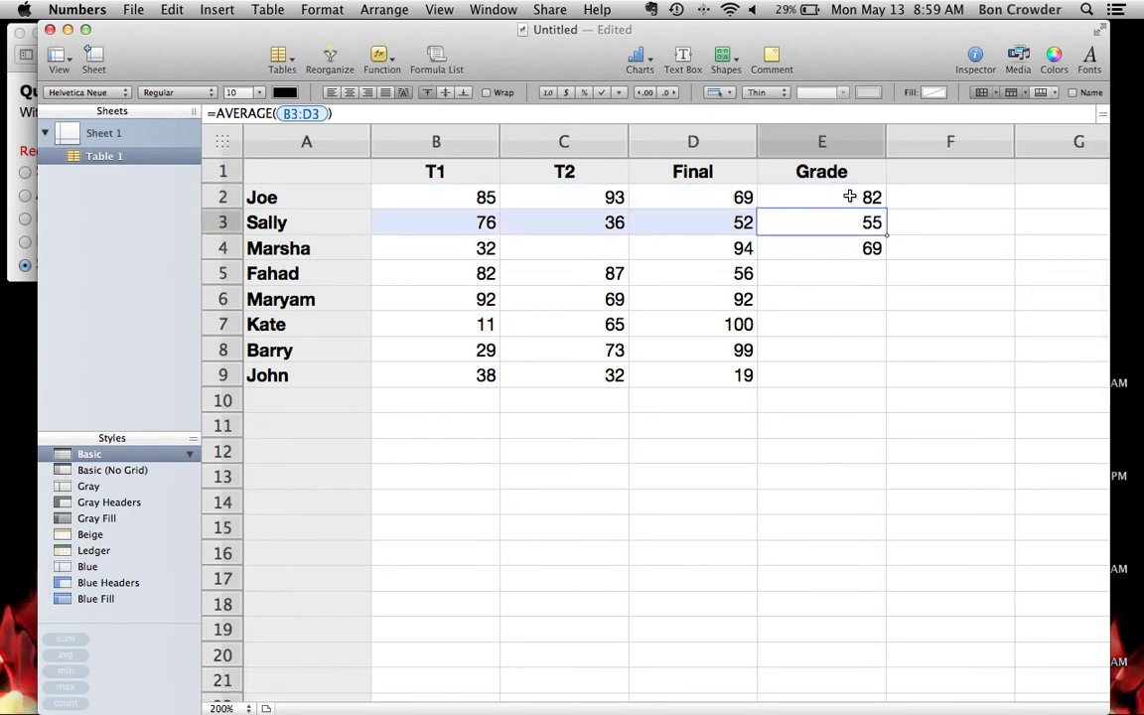
key("Down")
key("Down")
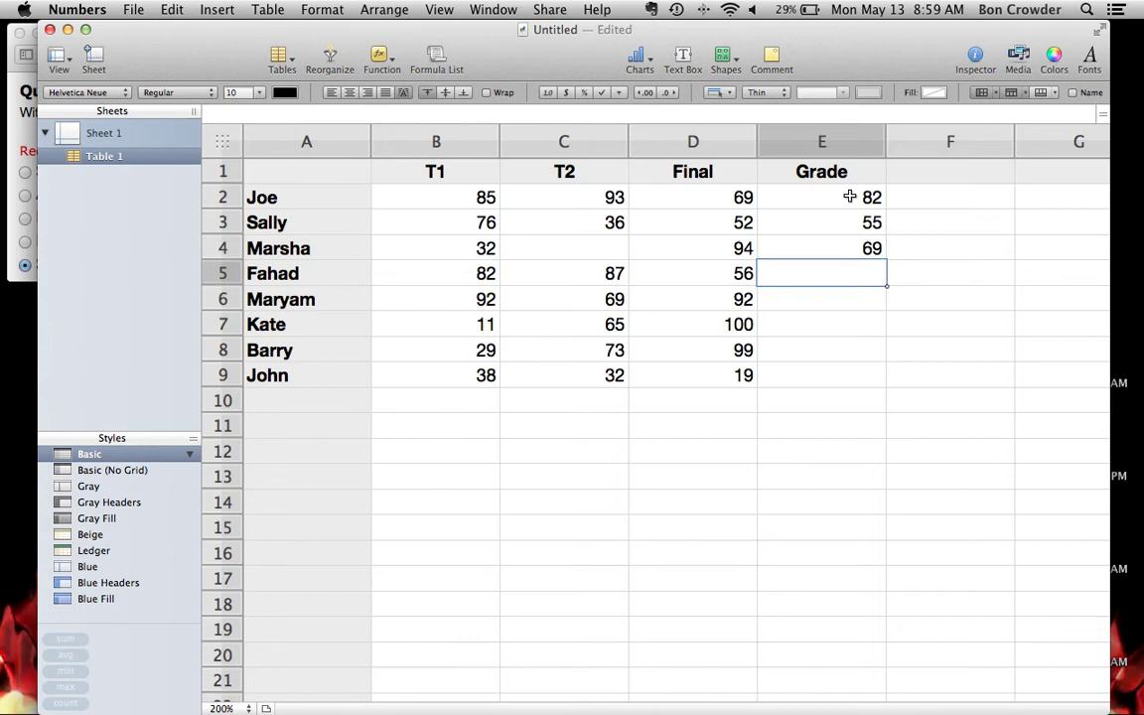
key("Up")
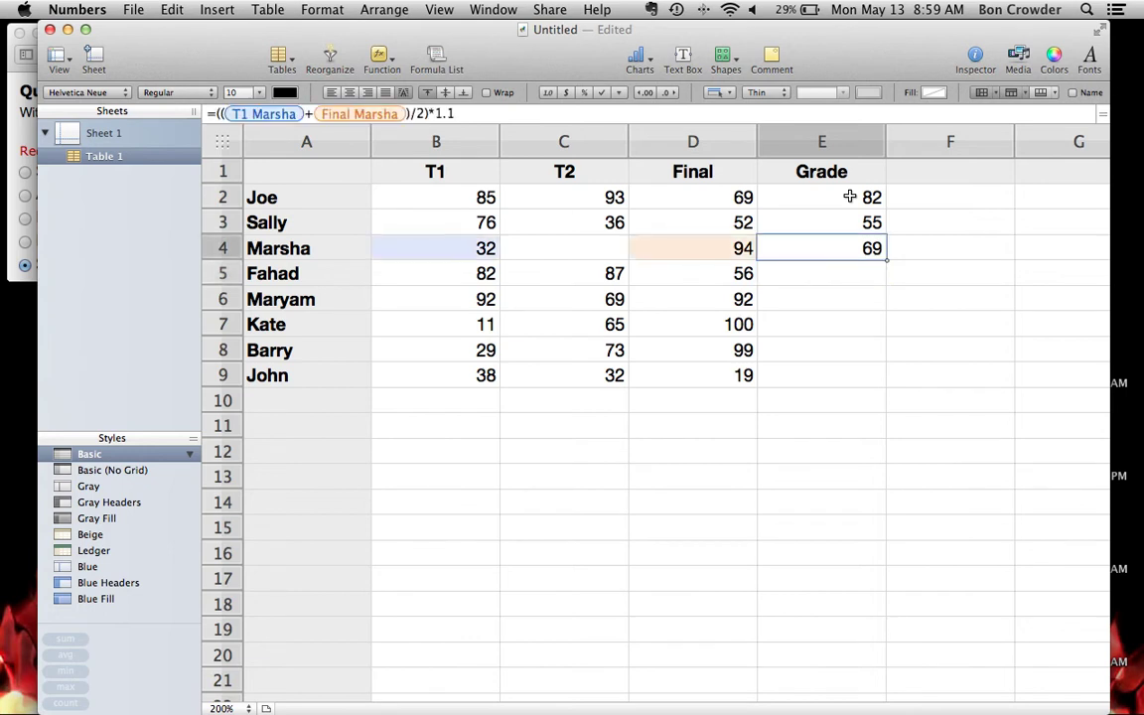
key("Down")
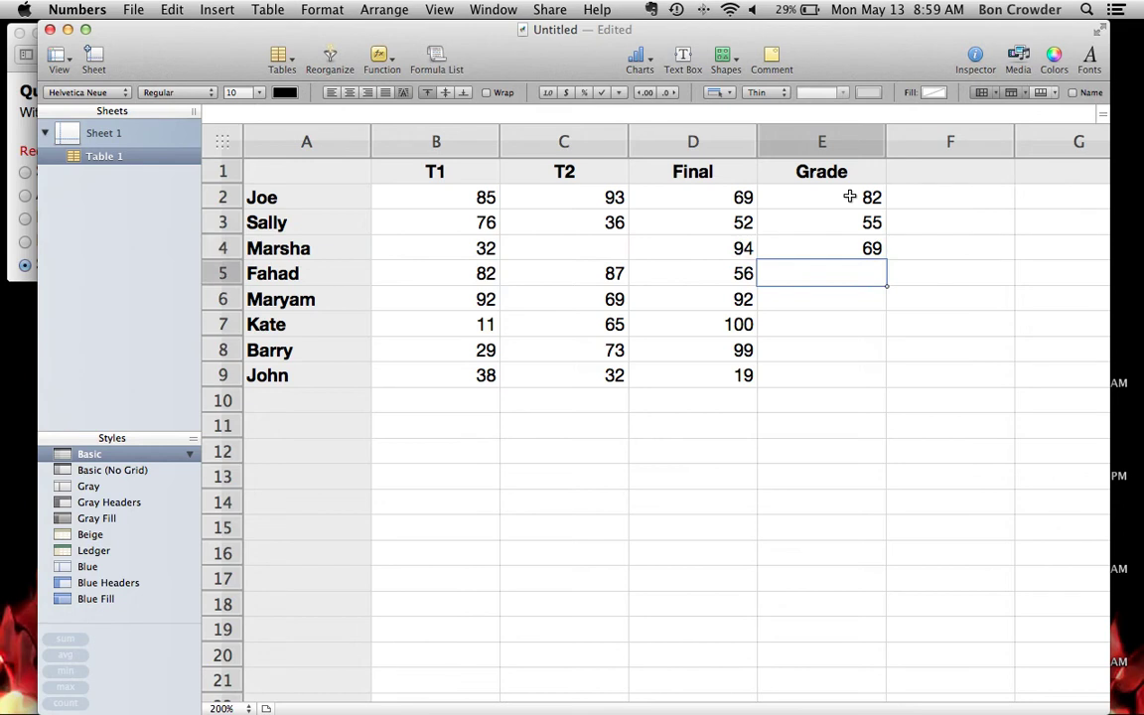
key("Up")
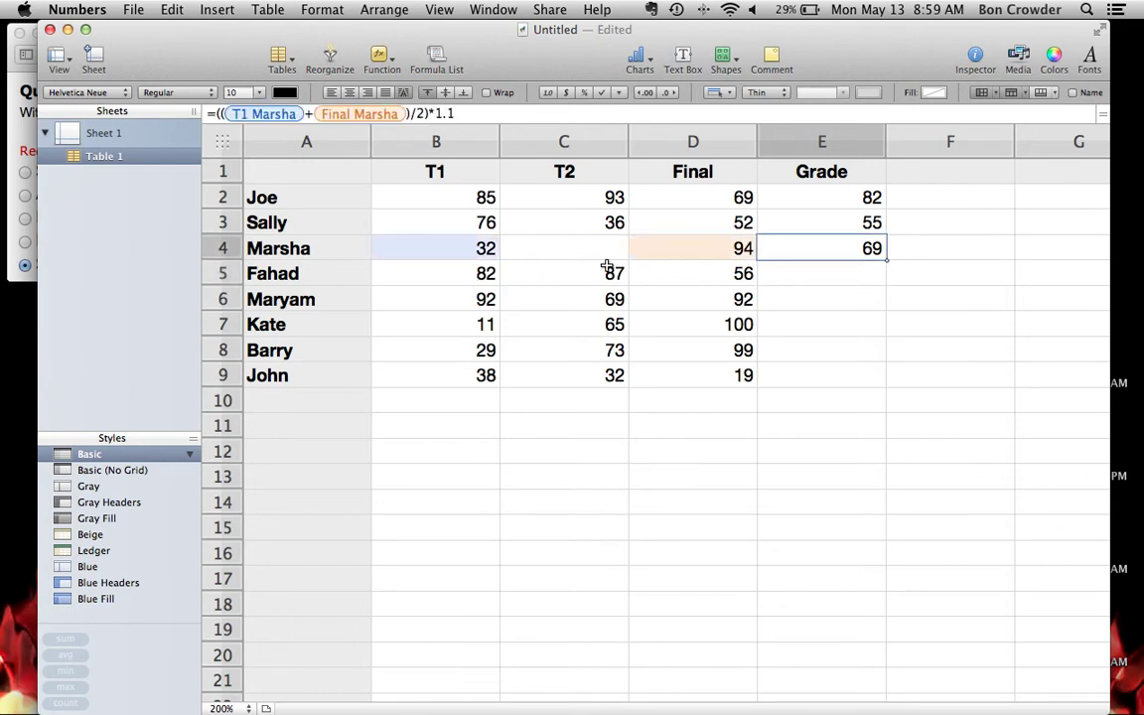
Step: Enter 1 in F2 and a count-up formula =F2+1 in F3
left_click(969, 193)
type("1")
key("Return")
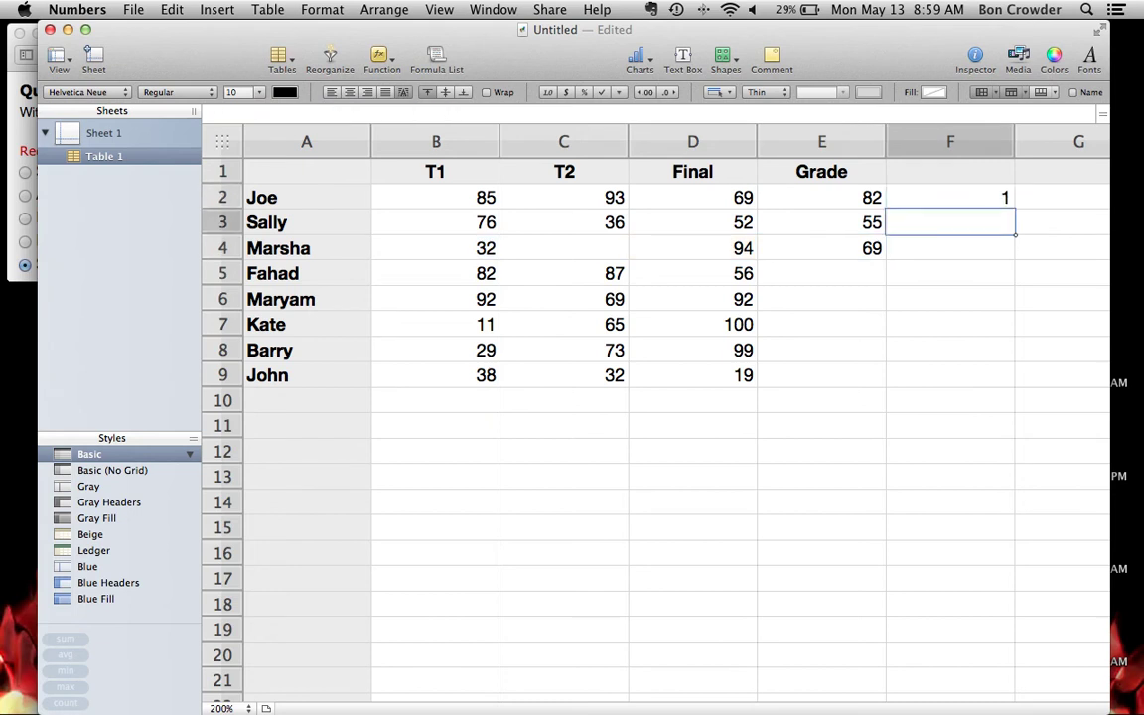
type("=")
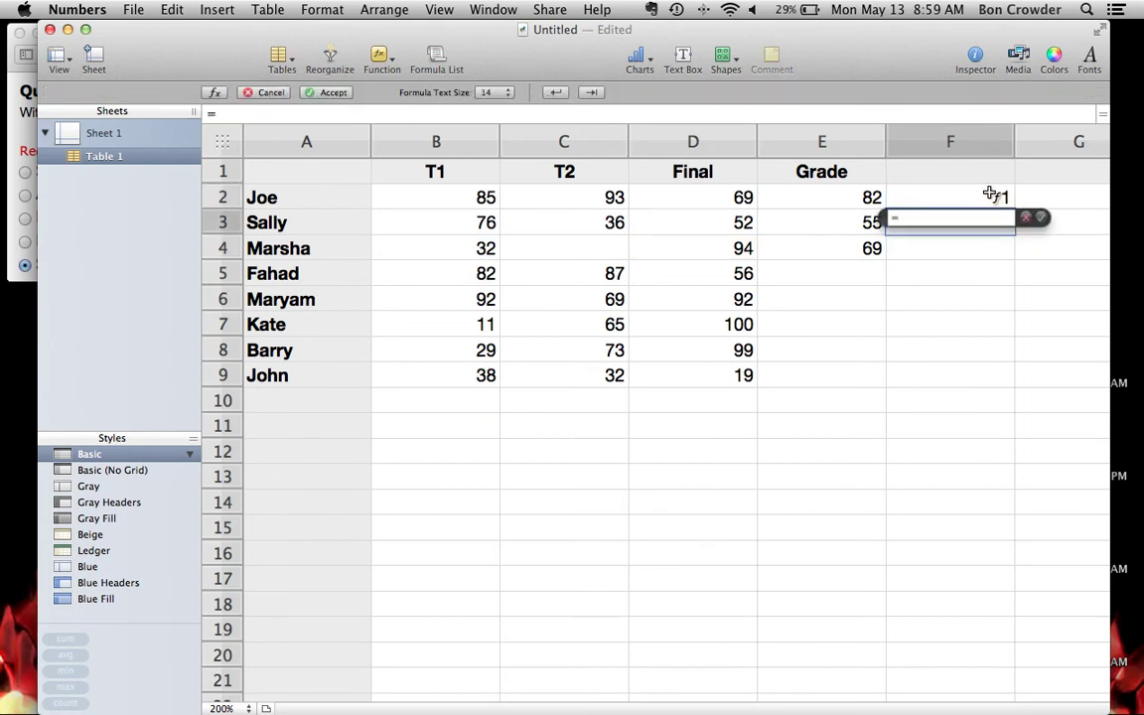
left_click(1001, 194)
key("Return")
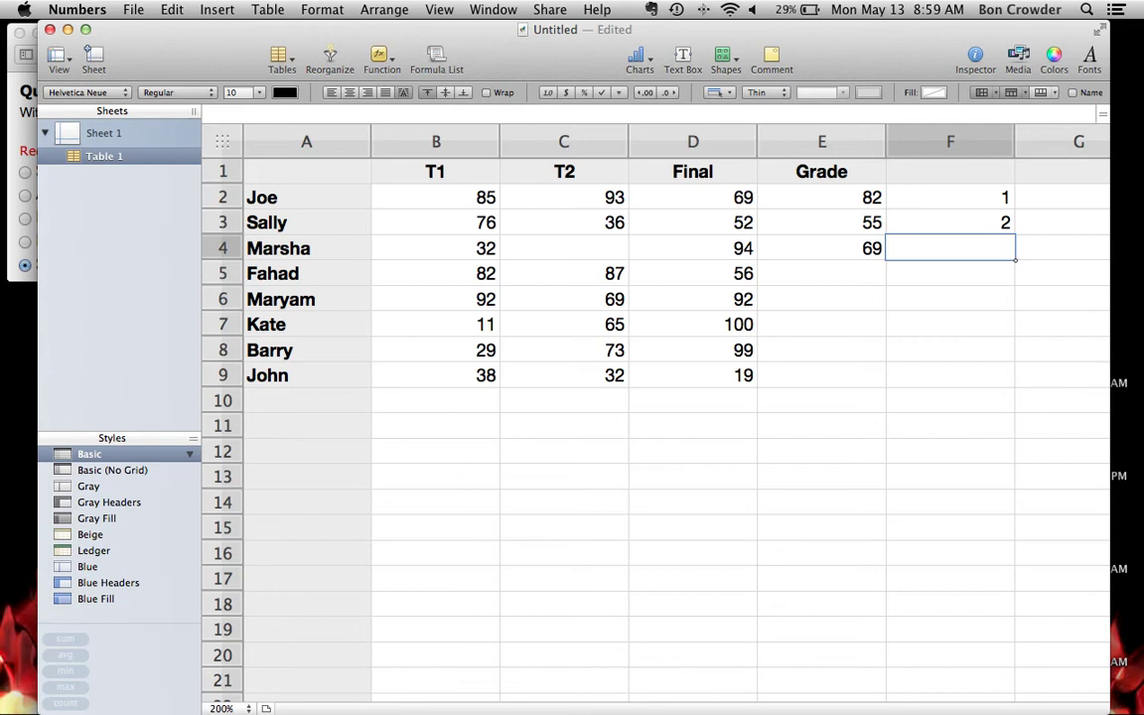
Step: Fill the count-up formula down to F9 and select the numbers 1–8 in F2:F9
key("Up")
left_click_drag(1014, 235, 1012, 375)
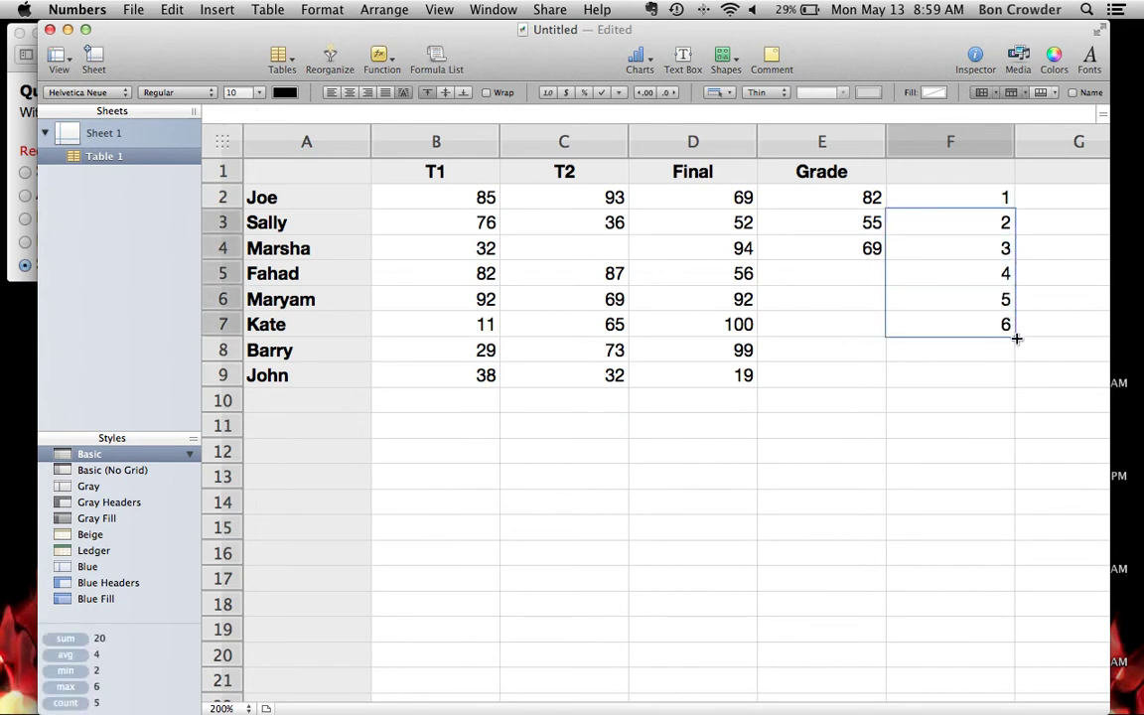
left_click(932, 420)
left_click_drag(957, 196, 981, 364)
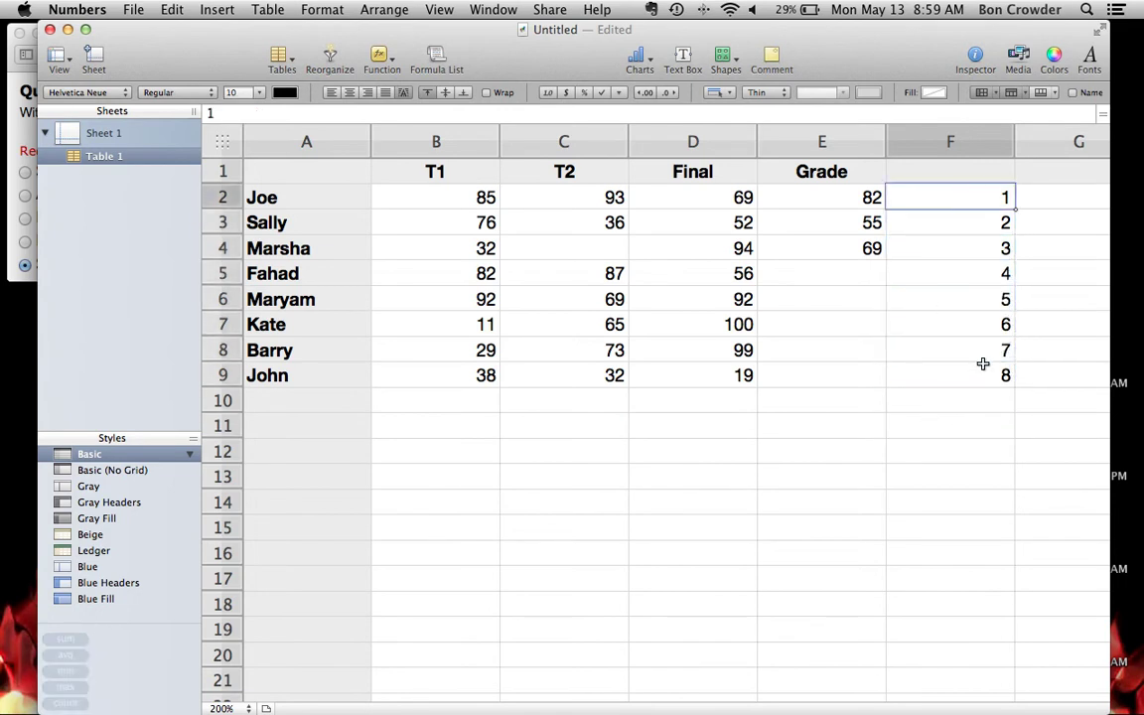
Step: Copy F2:F9 and paste over itself, then undo the restyled paste
right_click(972, 341)
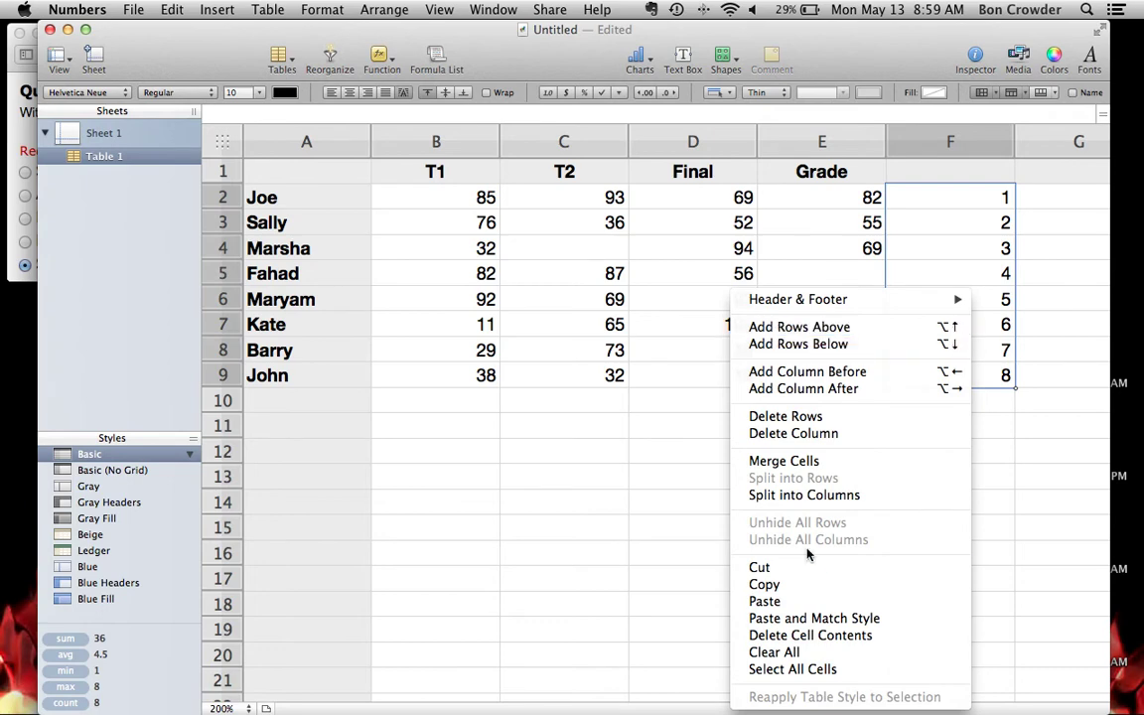
left_click(755, 584)
right_click(949, 264)
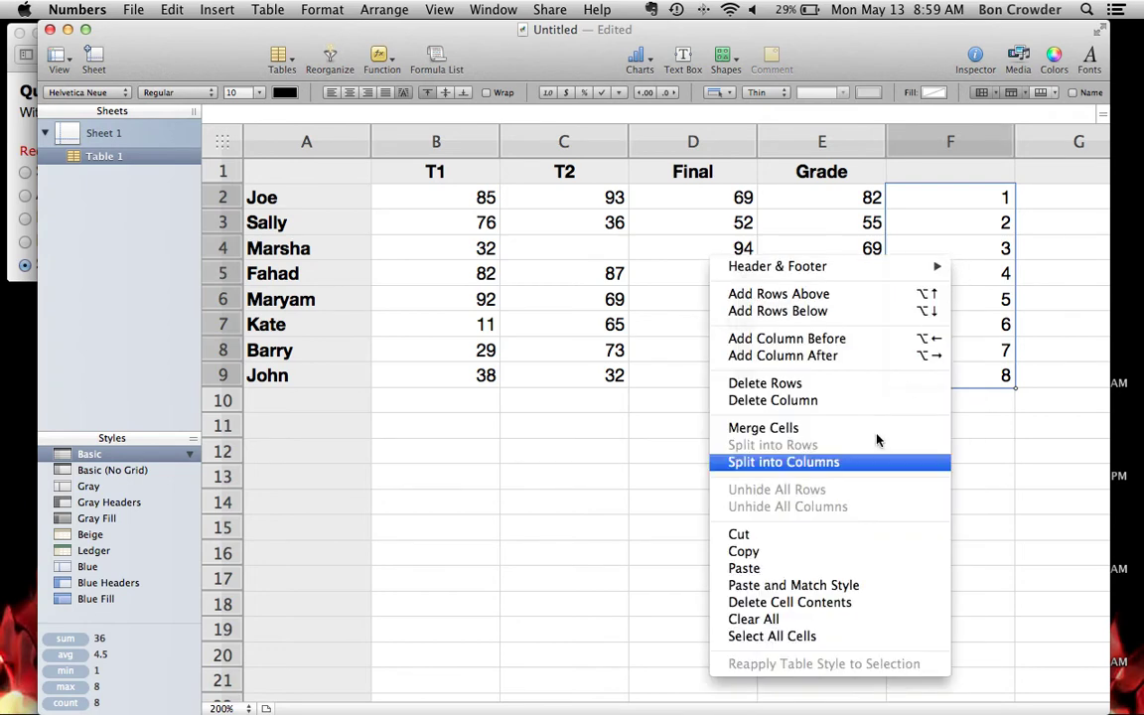
left_click(806, 568)
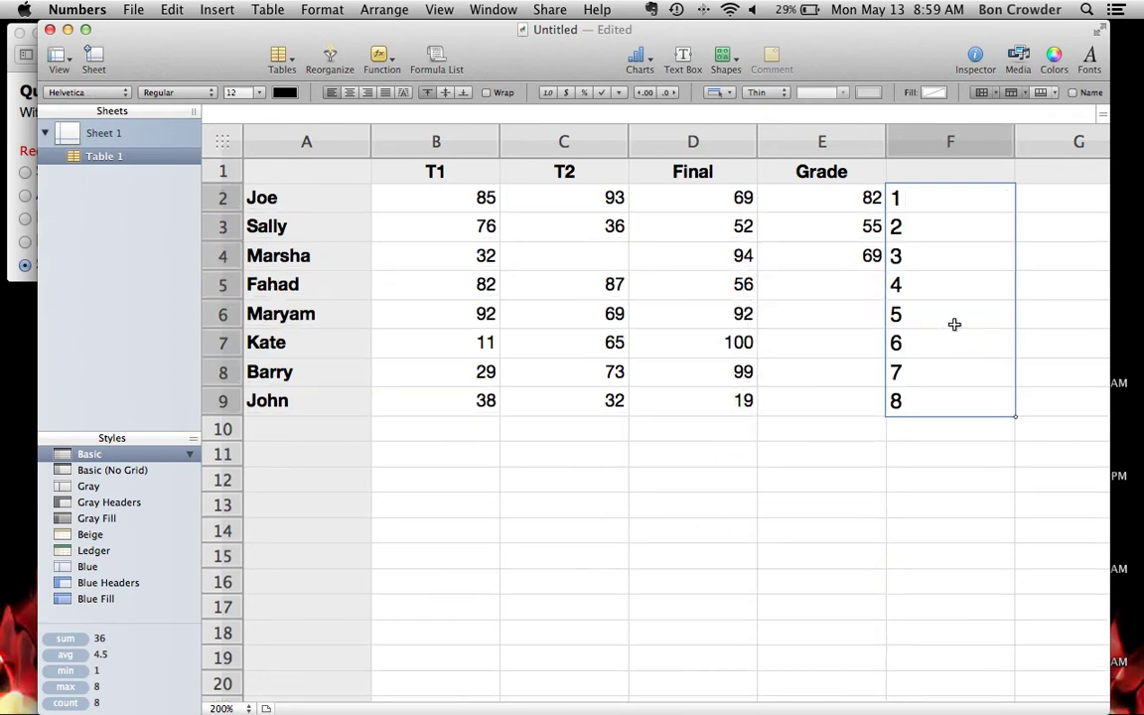
key("super+z")
Step: Paste the 1–8 numbers back with Paste and Match Style
right_click(950, 262)
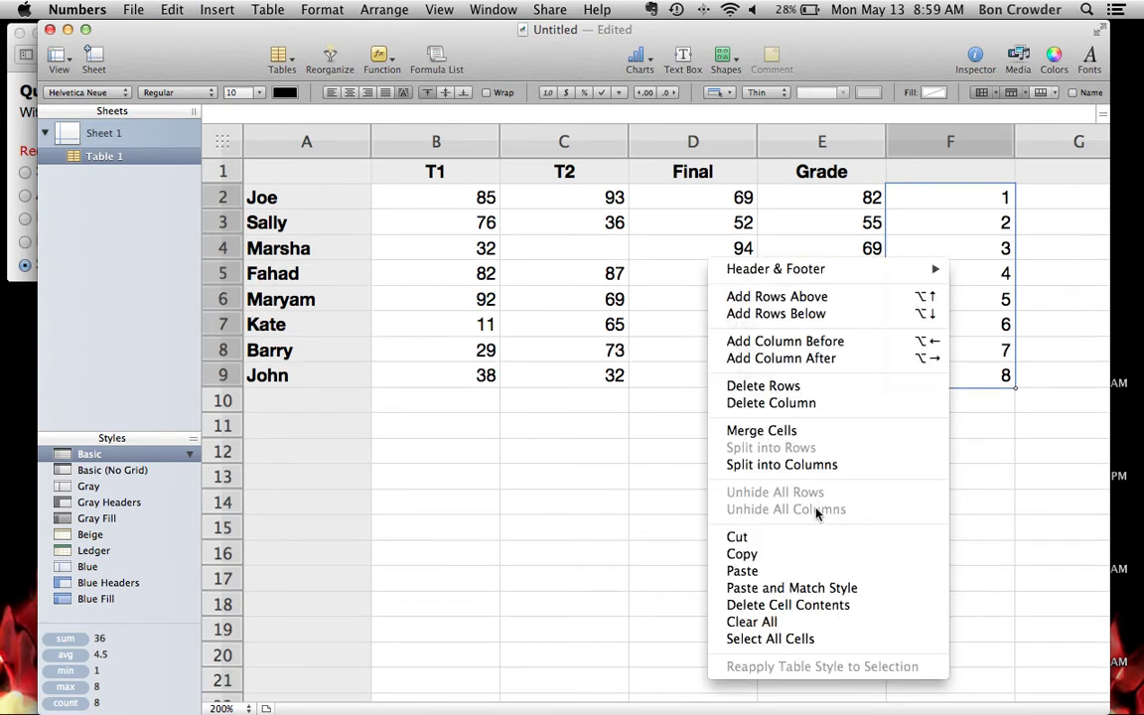
left_click(809, 588)
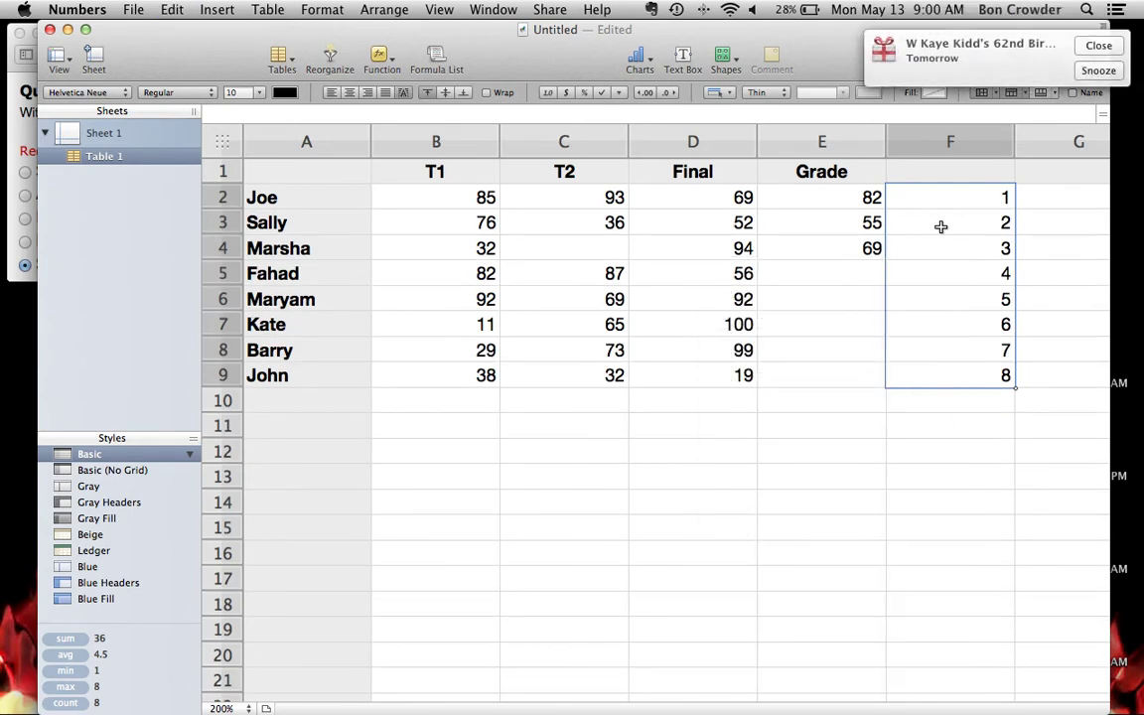
left_click(989, 229)
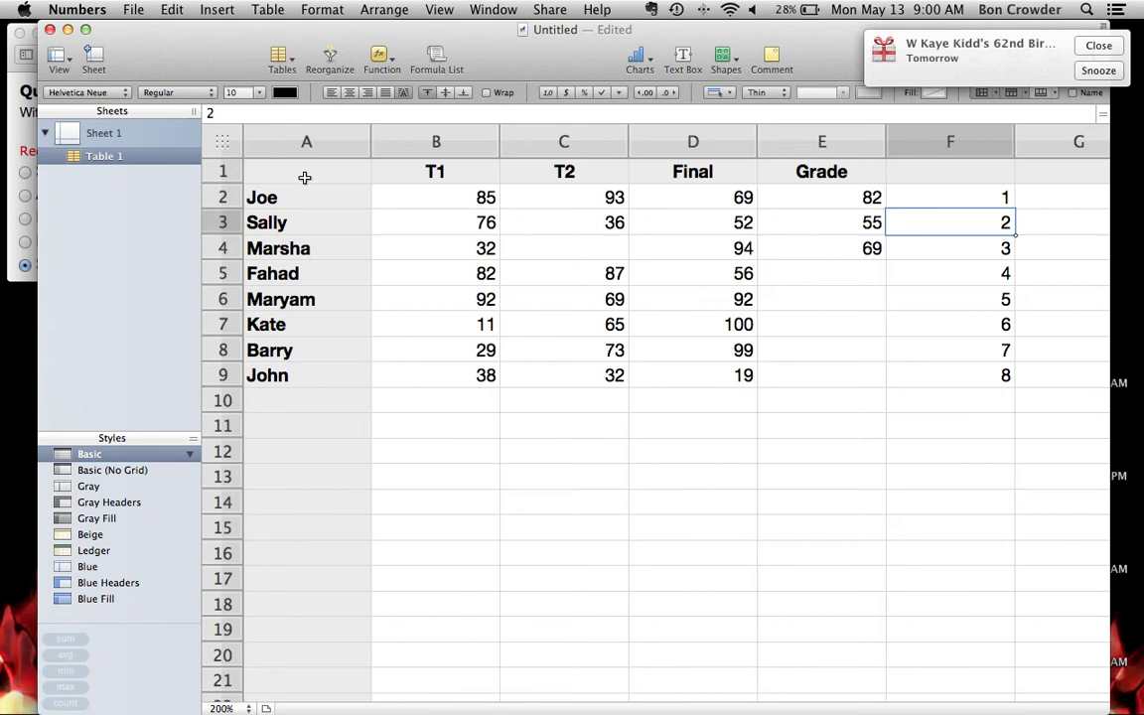
Step: Sort the whole table by T2 ascending so Marsha ends up last
mouse_move(301, 171)
left_mouse_down()
mouse_move(825, 297)
mouse_move(973, 385)
left_mouse_up()
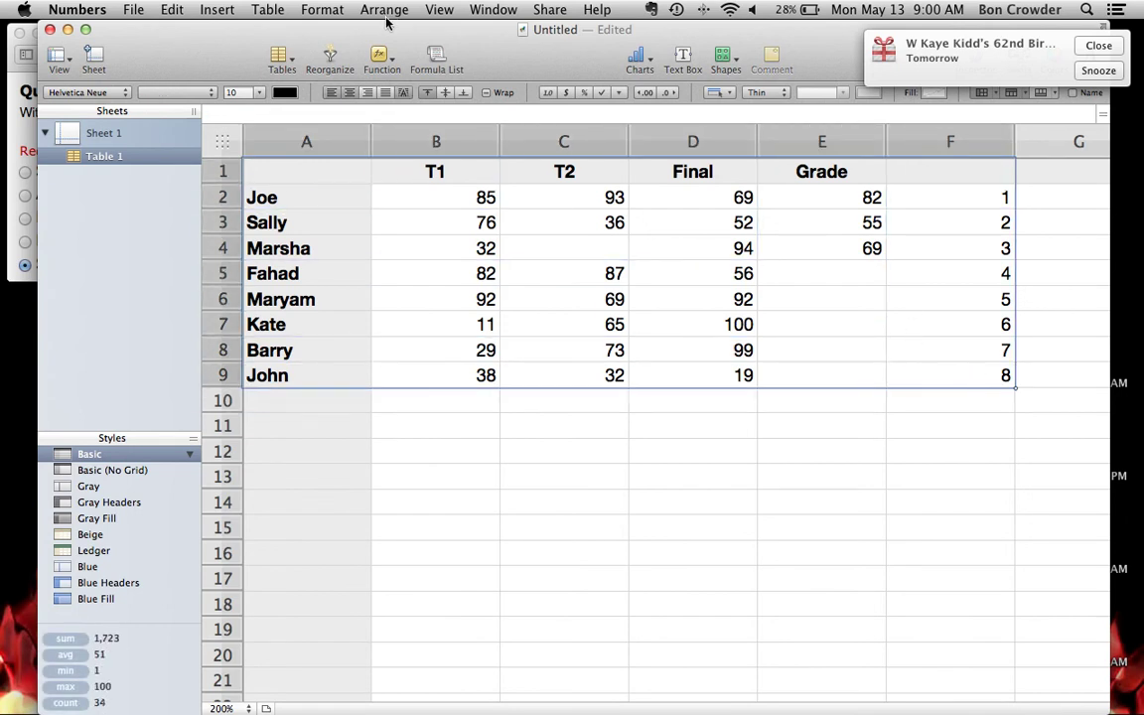
left_click(328, 58)
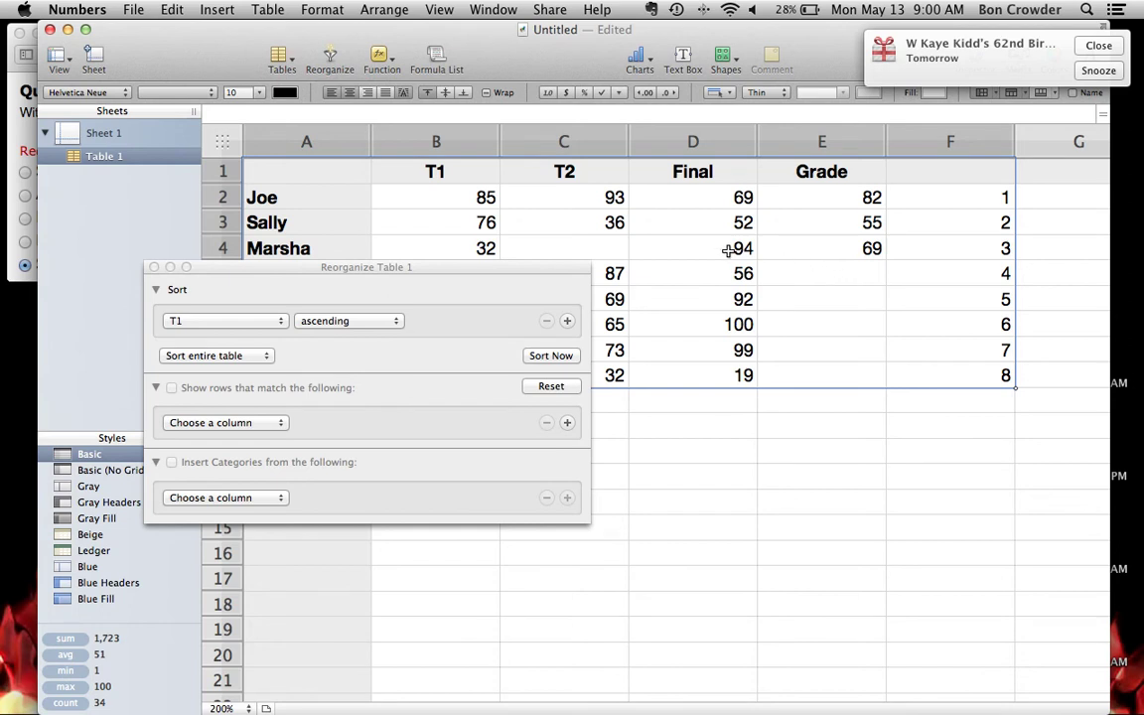
left_click(250, 320)
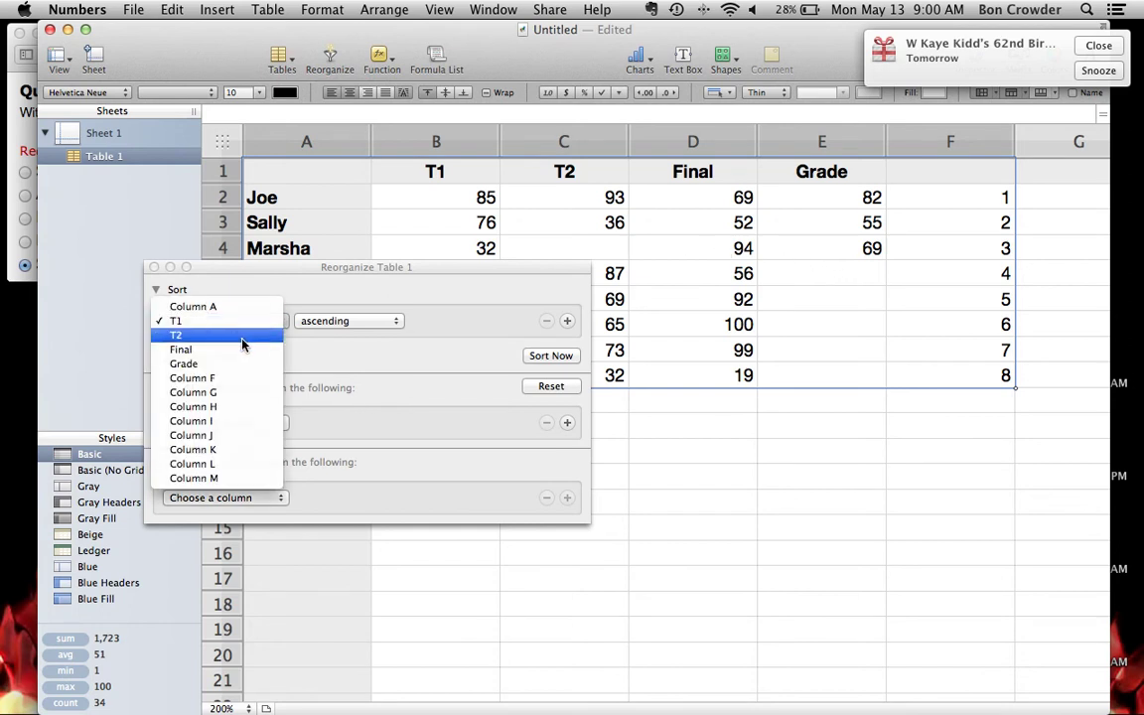
left_click(218, 334)
left_click(772, 368)
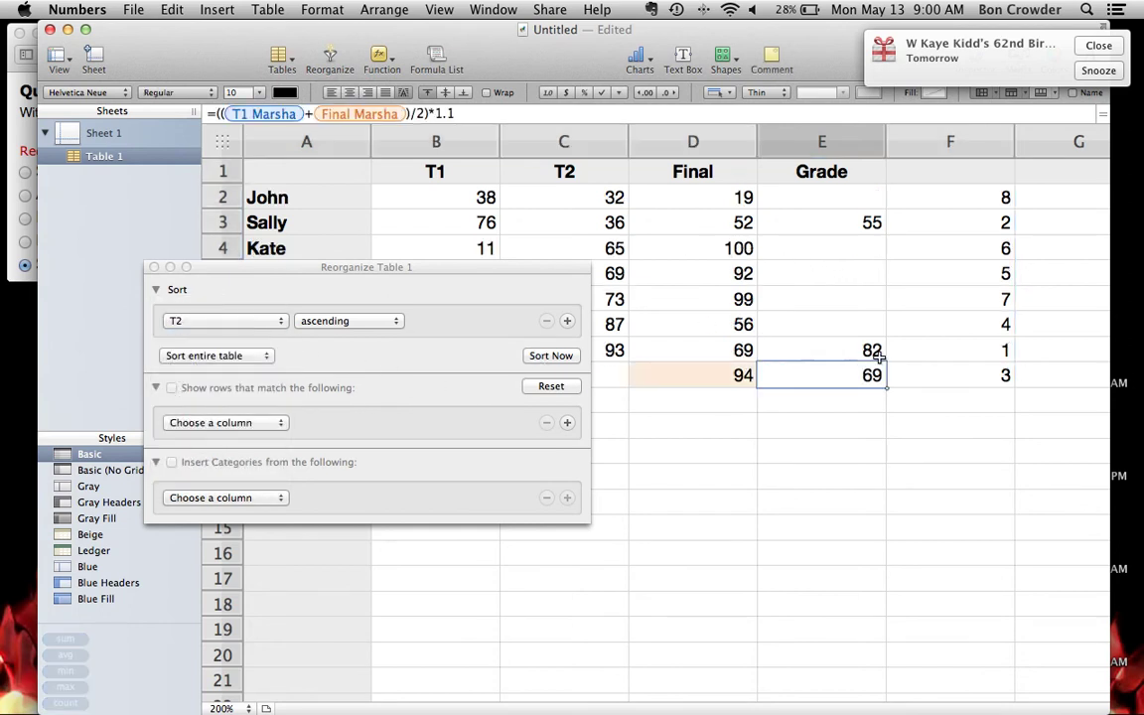
left_click(860, 346)
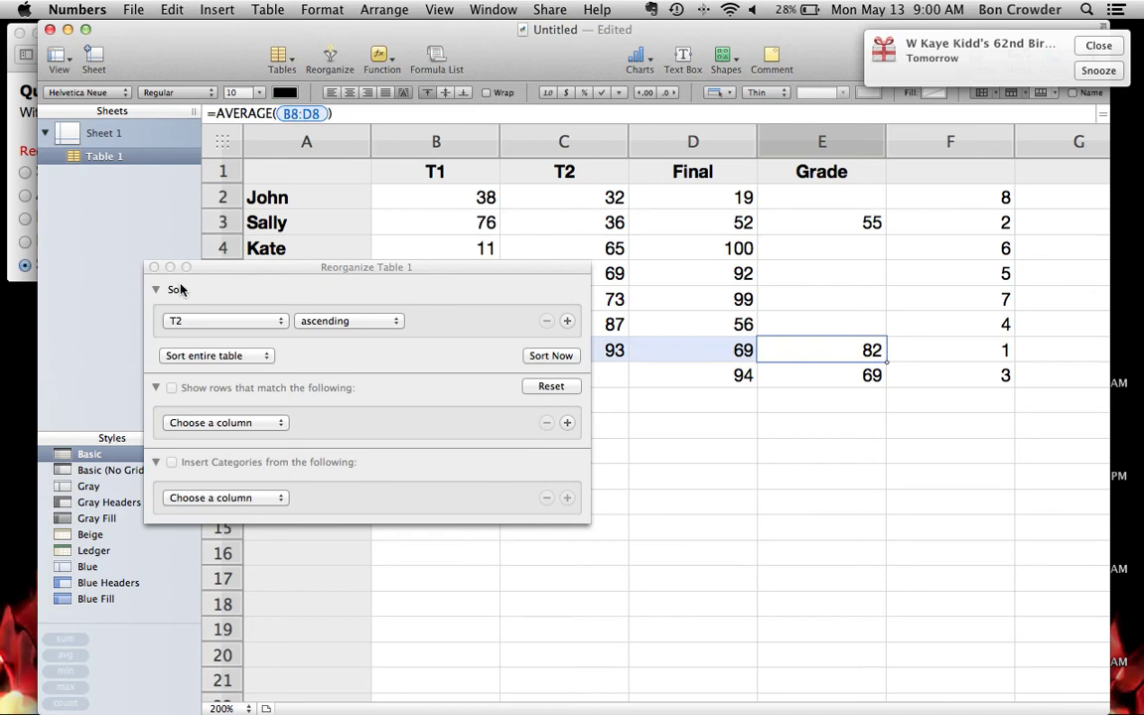
left_click(154, 267)
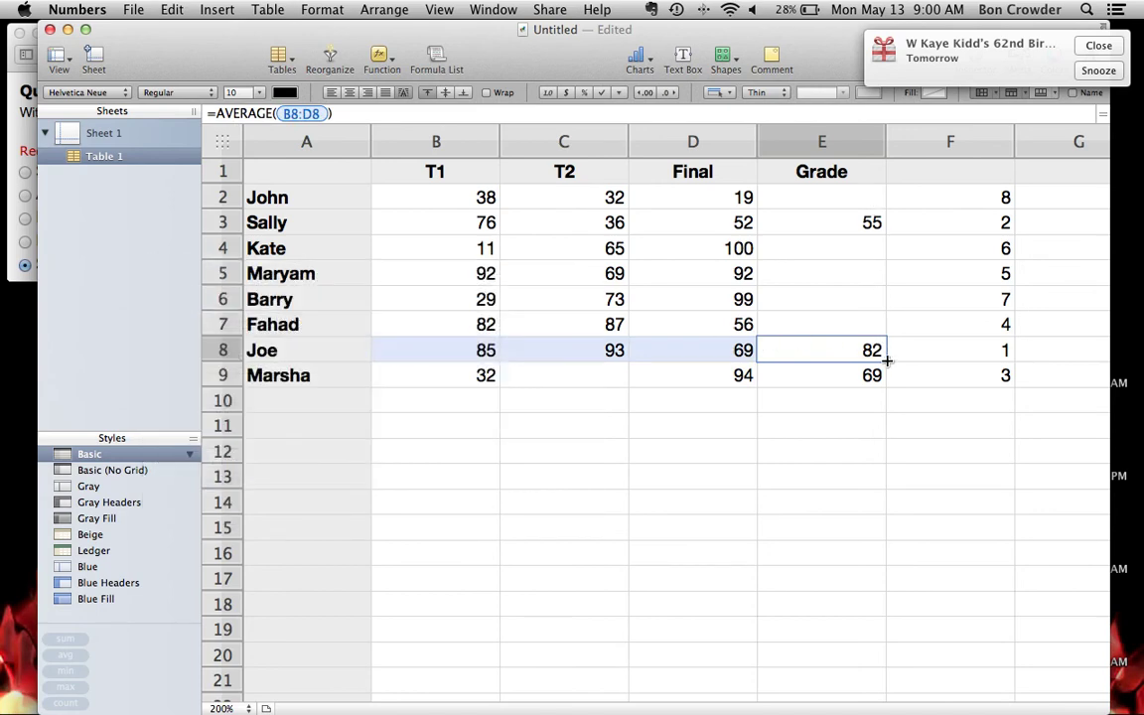
Step: Fill the AVERAGE formula from E8 up to E2, keeping Marsha's formula unchanged
left_click_drag(887, 361, 876, 197)
left_click(858, 373)
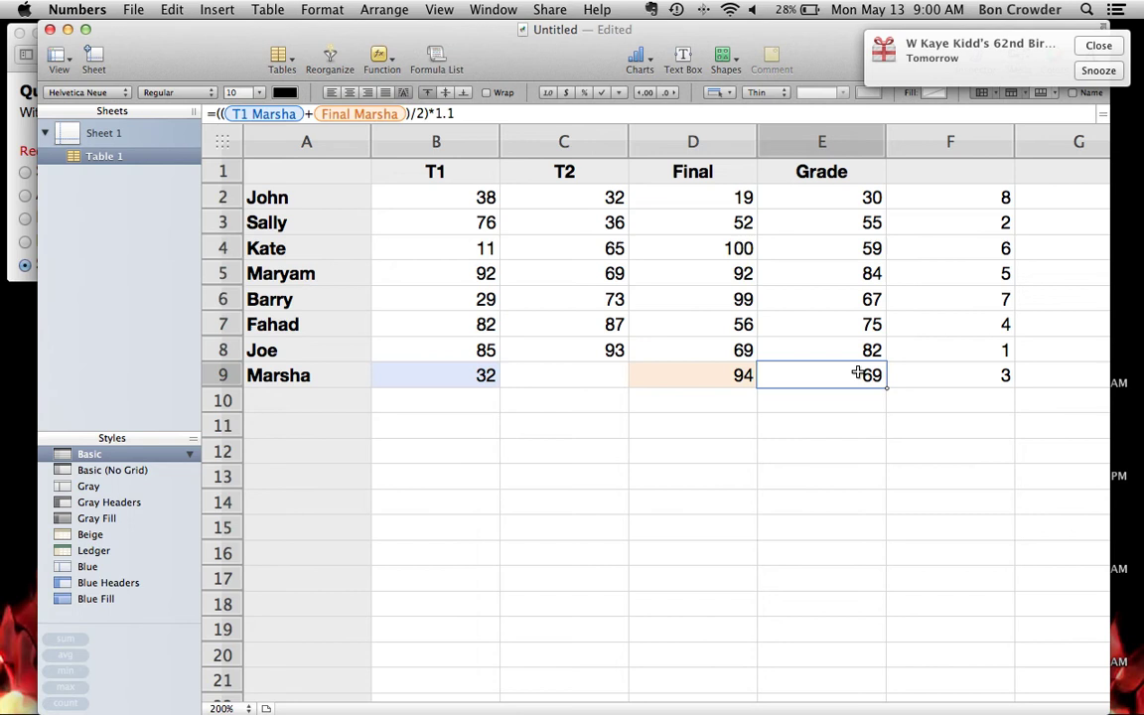
left_click_drag(326, 175, 911, 375)
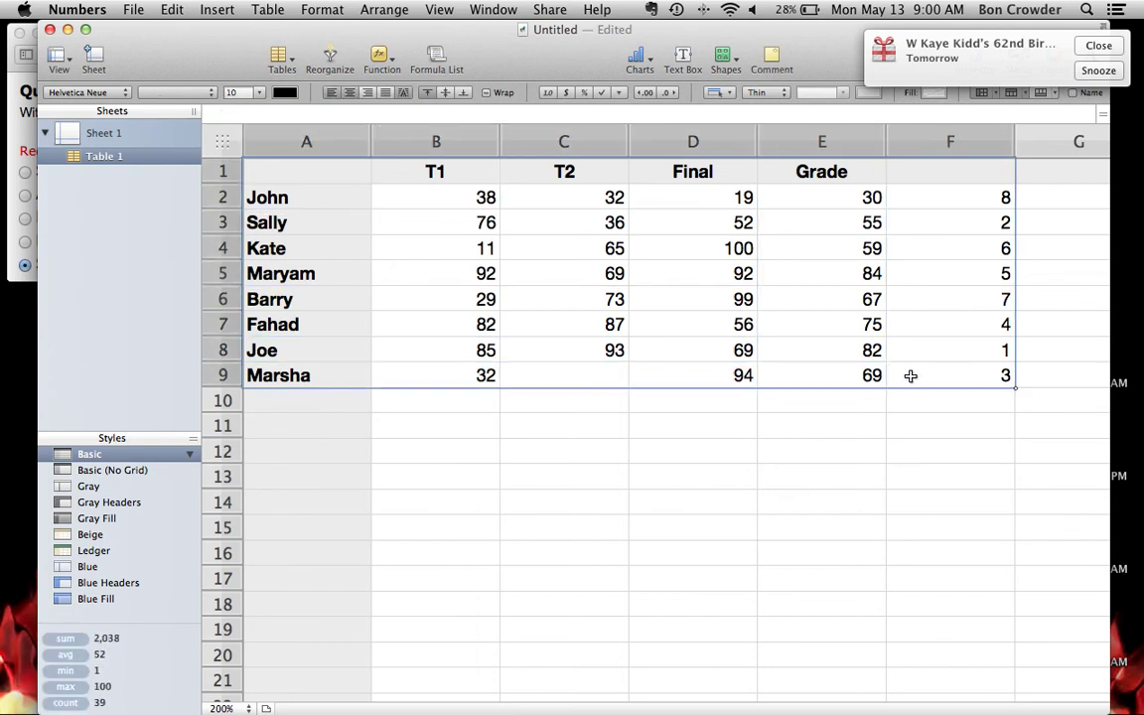
Step: Sort the table by Column F ascending to restore the original student order
left_click(338, 62)
left_click(254, 322)
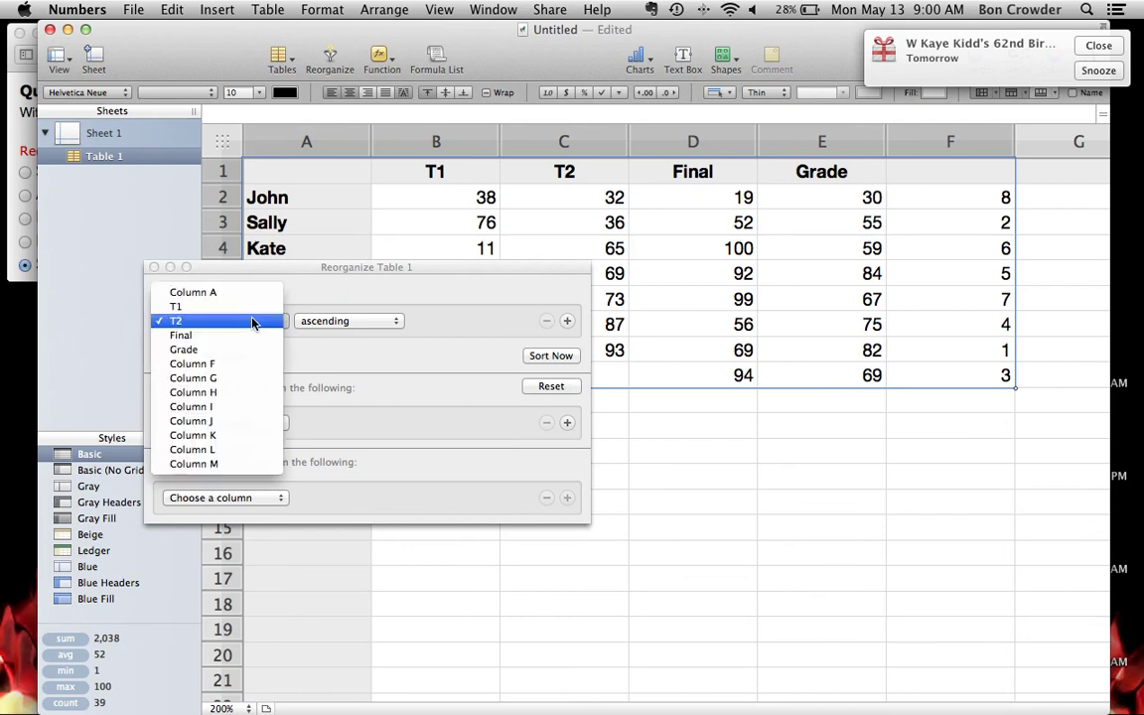
left_click(218, 364)
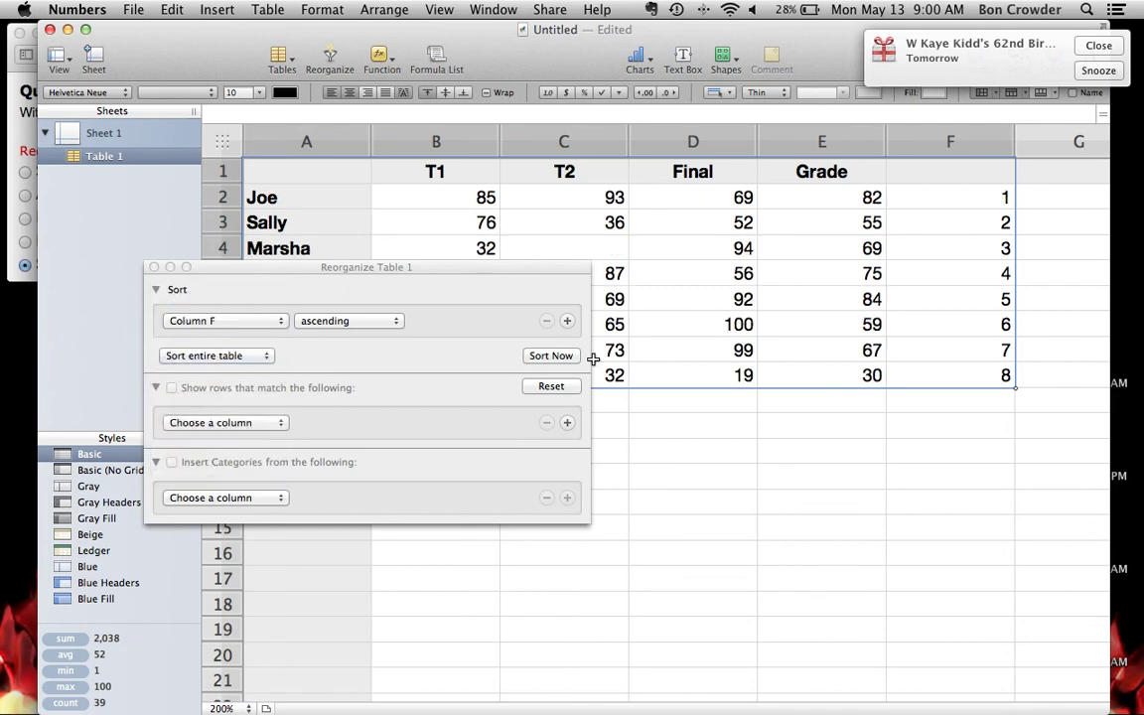
left_click(154, 267)
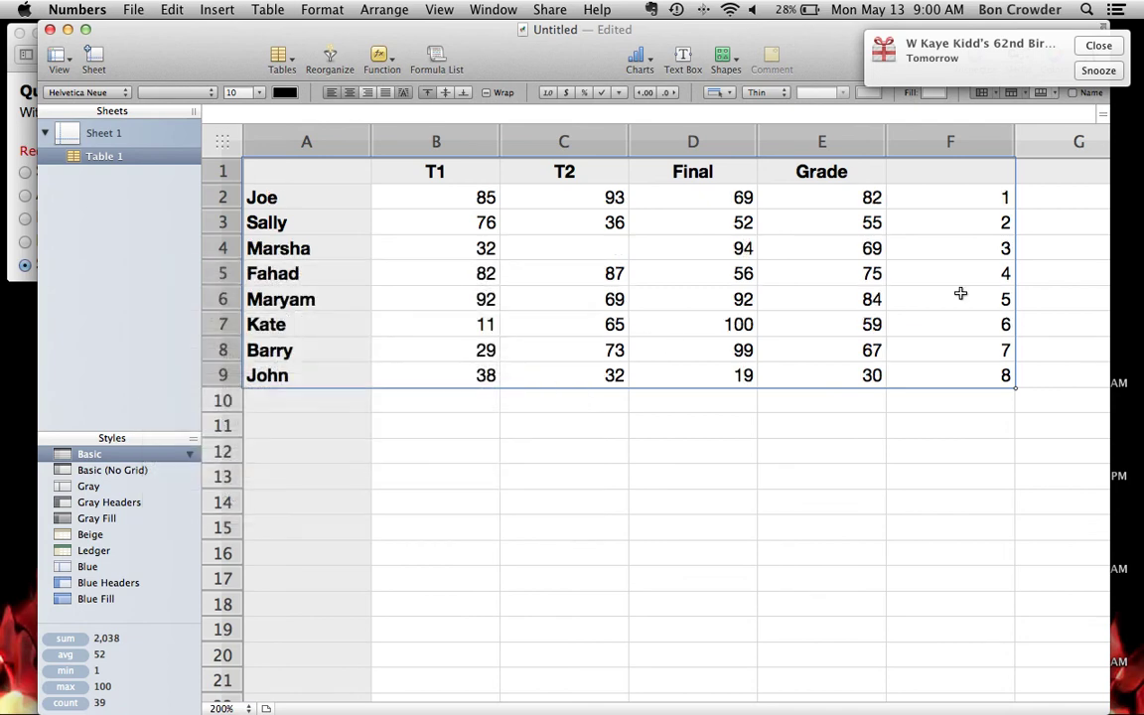
Step: Verify Marsha's custom formula survived and select the F2:F9 helper numbers
left_click(879, 248)
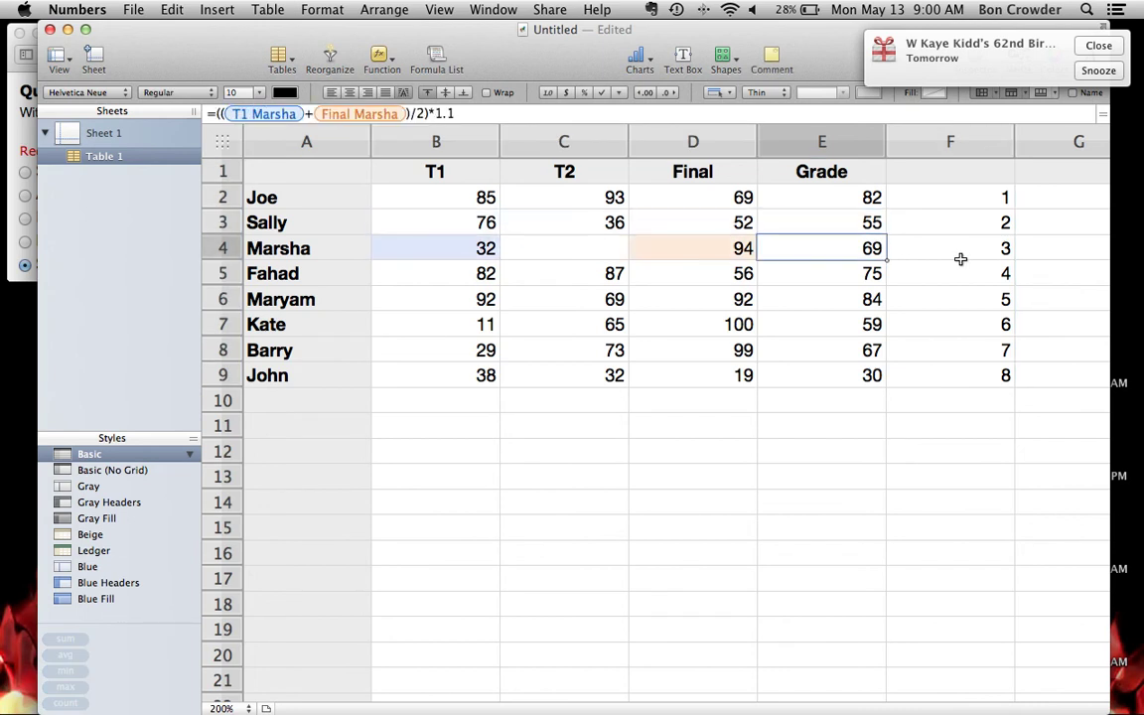
key("Down")
key("Up")
key("Right")
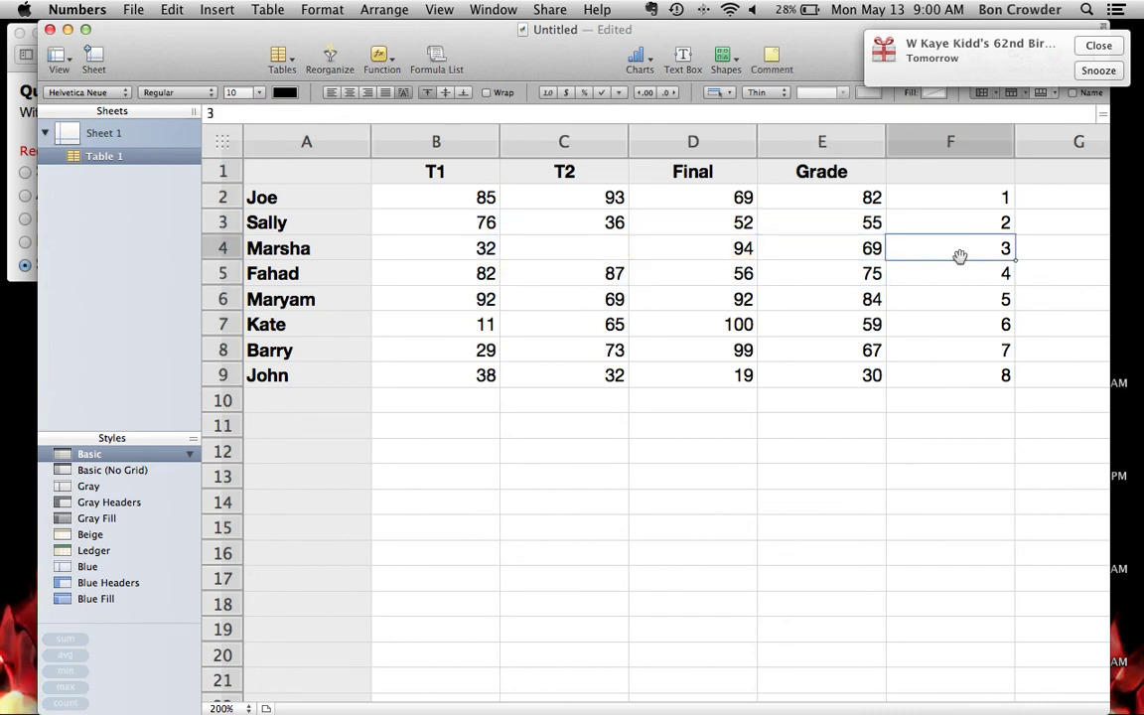
key("Left")
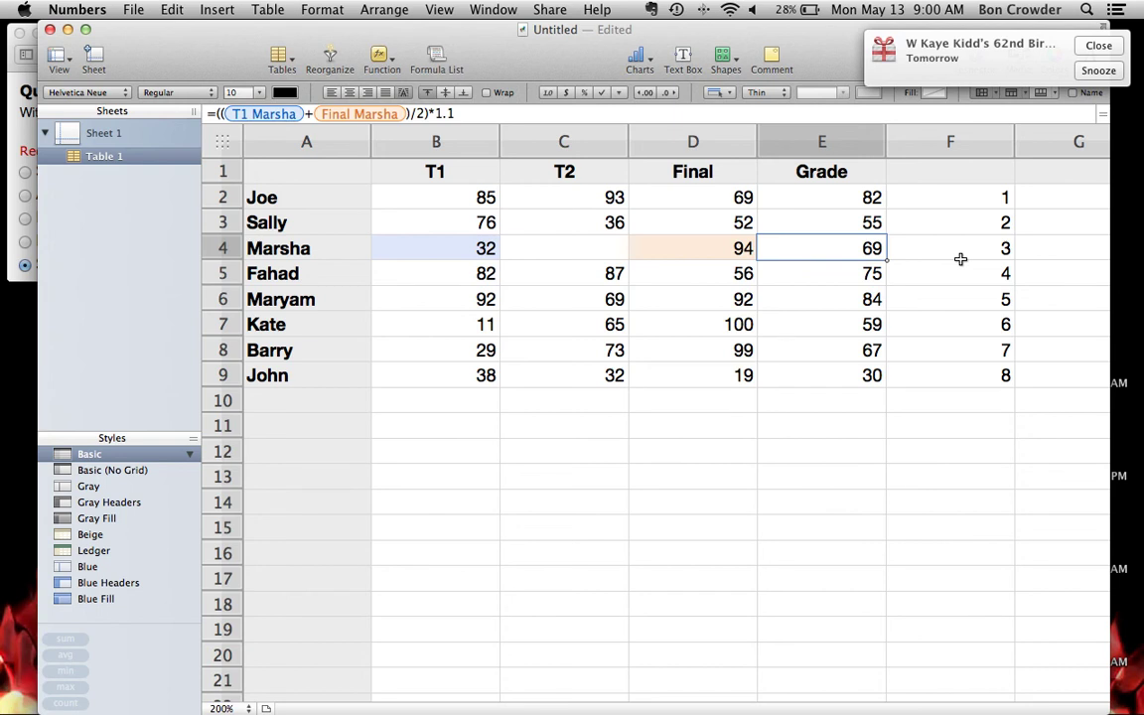
left_click_drag(958, 197, 980, 376)
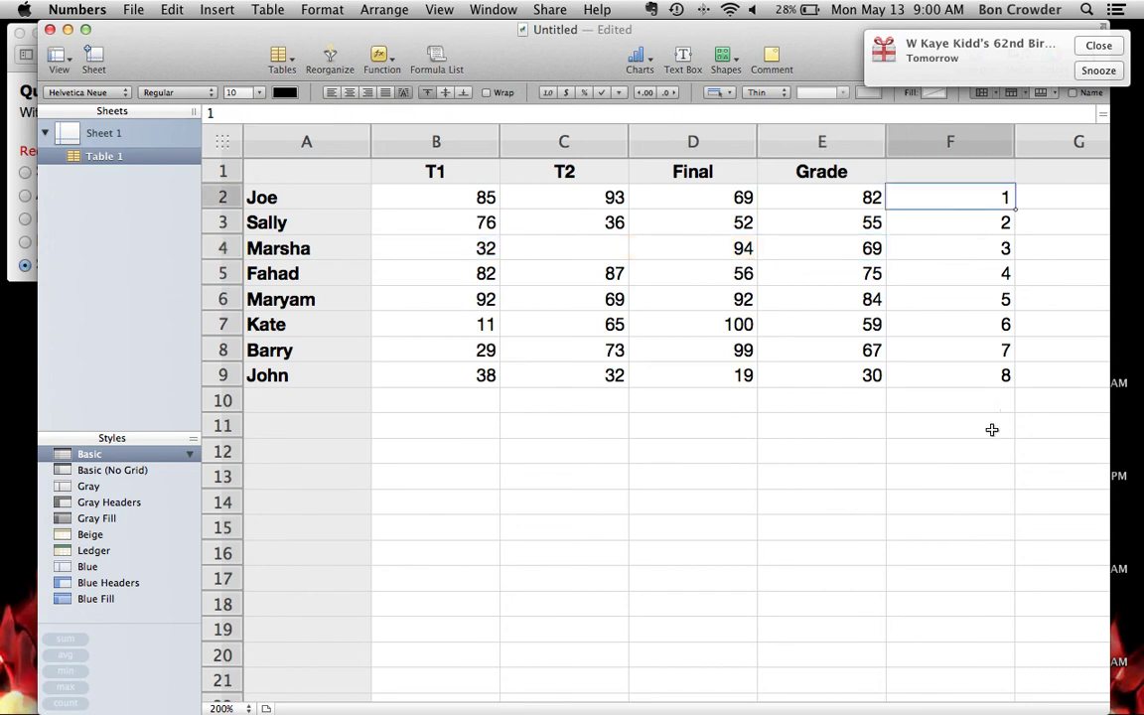
left_click(845, 299)
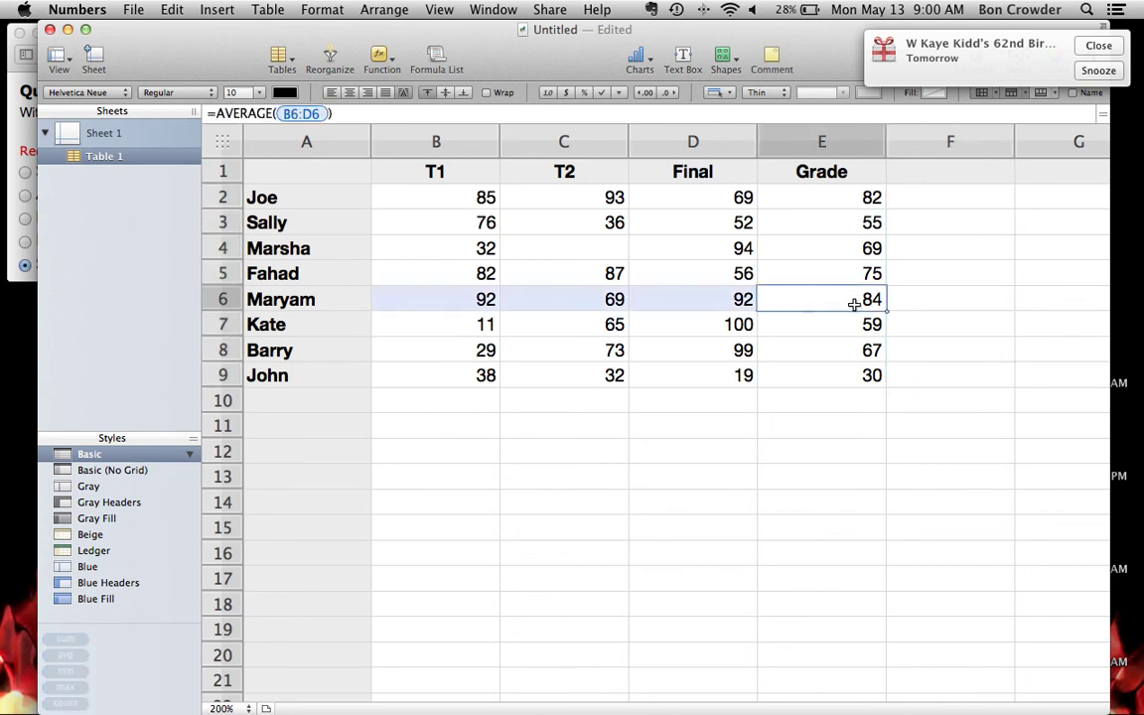
left_click(832, 245)
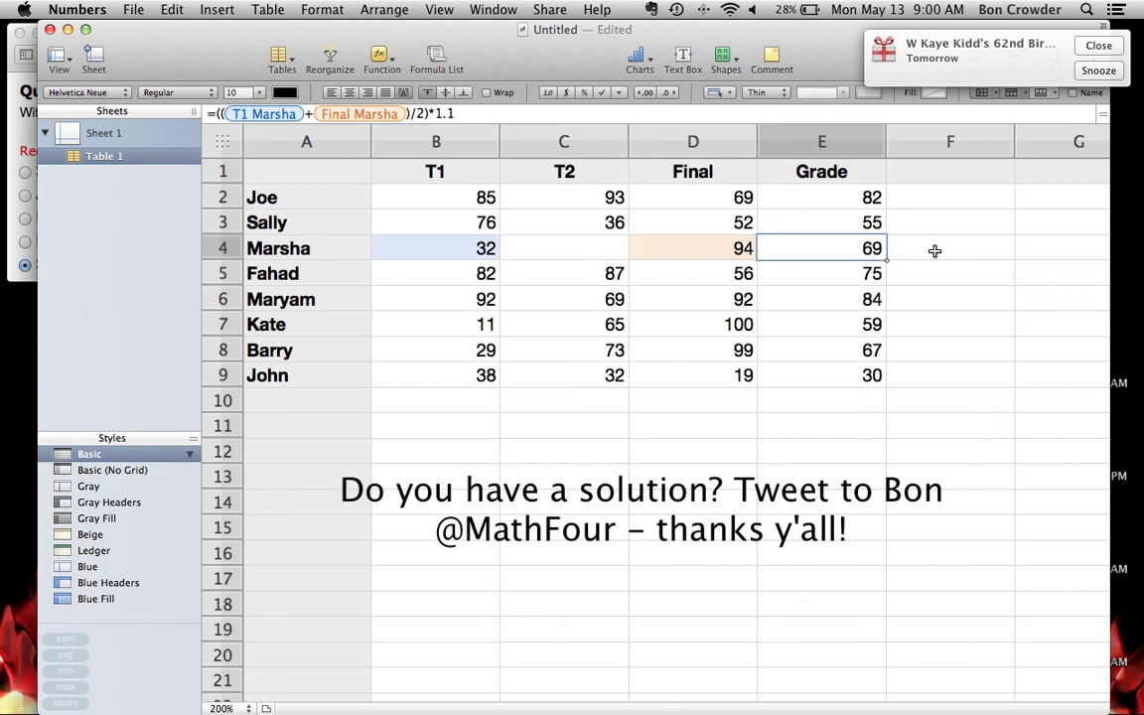
Step: Dismiss the calendar reminder notification banner
left_click(1099, 45)
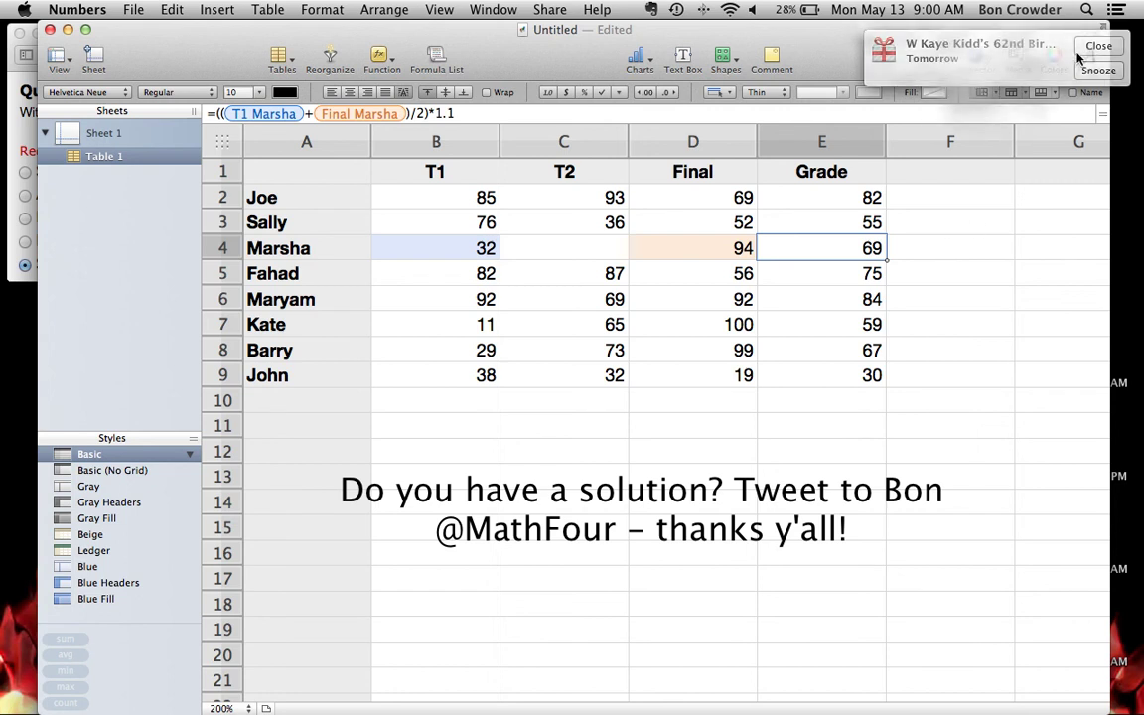